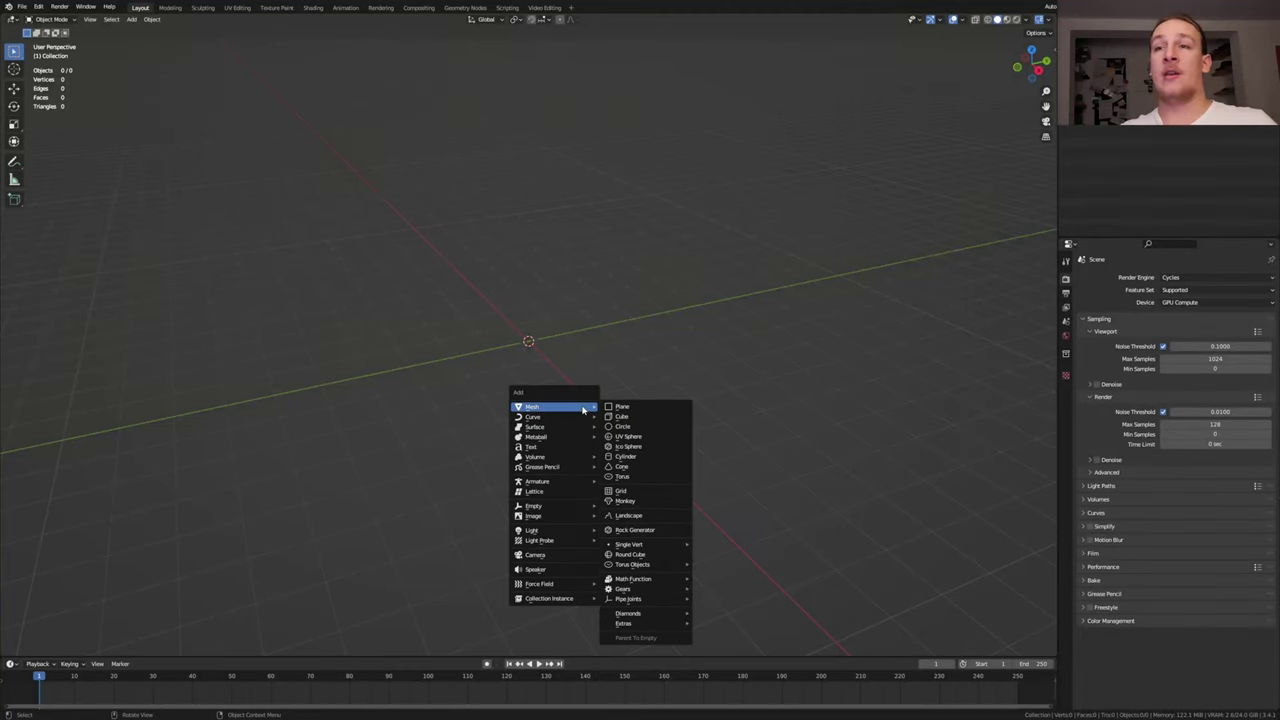
Add a plane and create a new geometry node tree for it in the Geometry Nodes workspace.
click(621, 406)
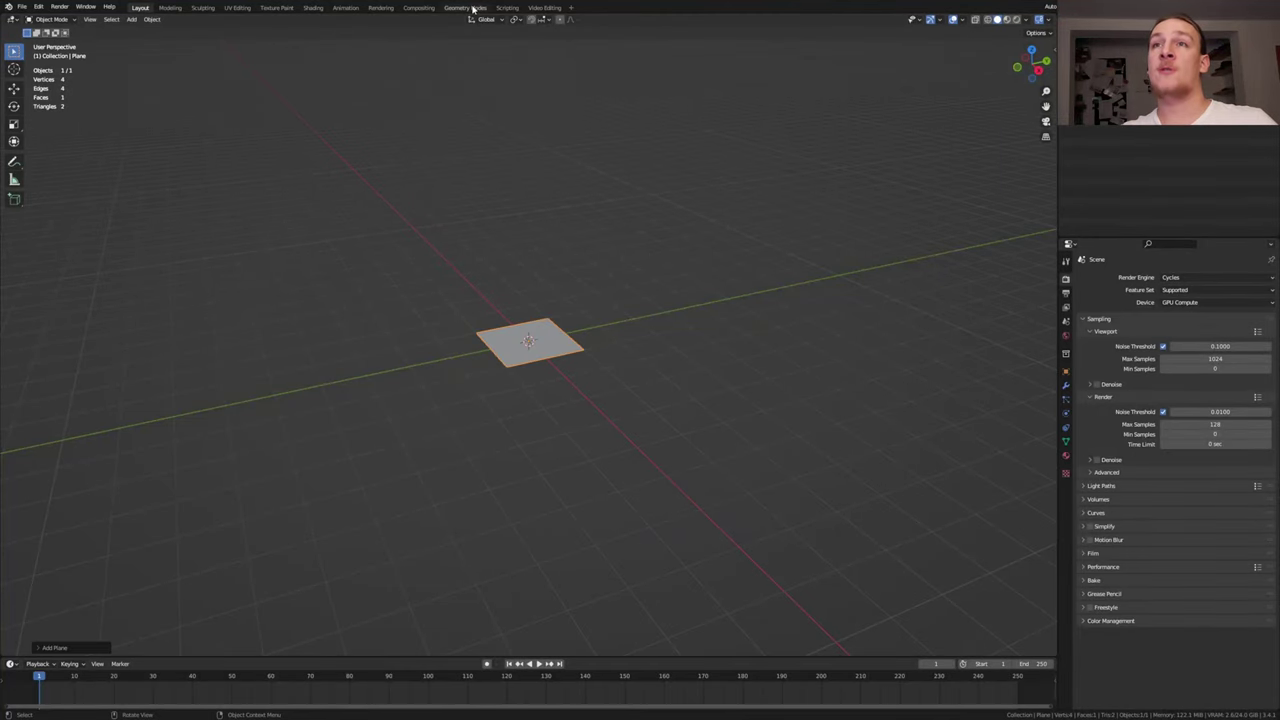
click(474, 9)
click(528, 385)
Add a Grid node feeding the Group Output, with X and Y sizes of 35 m and 100 vertices along each axis.
key(shift+a)
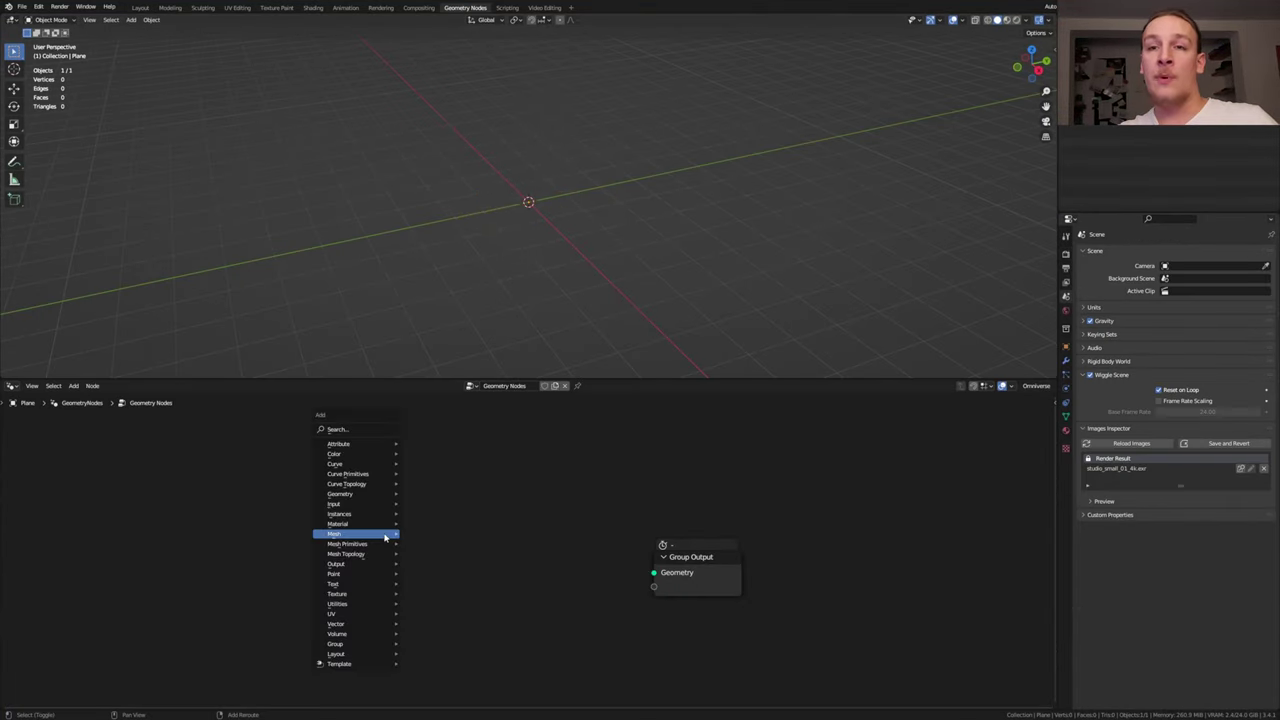
click(391, 434)
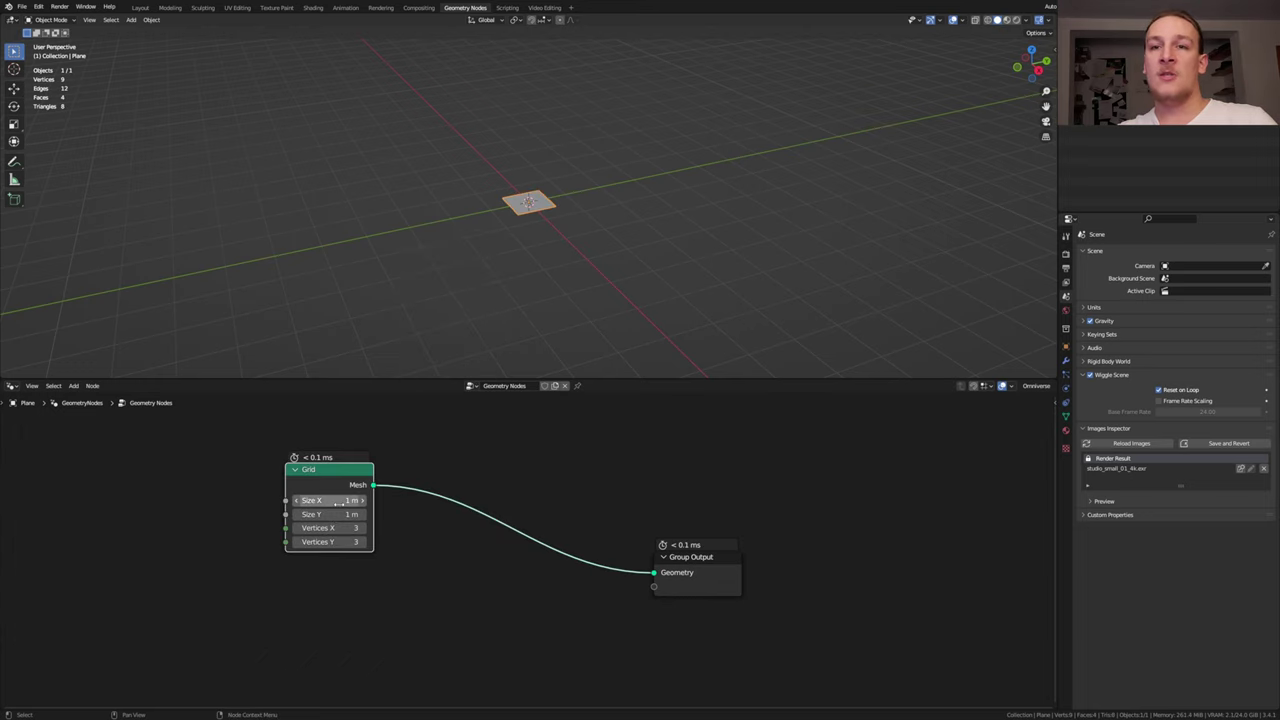
drag(338, 500, 341, 541)
text(35)
key(Return)
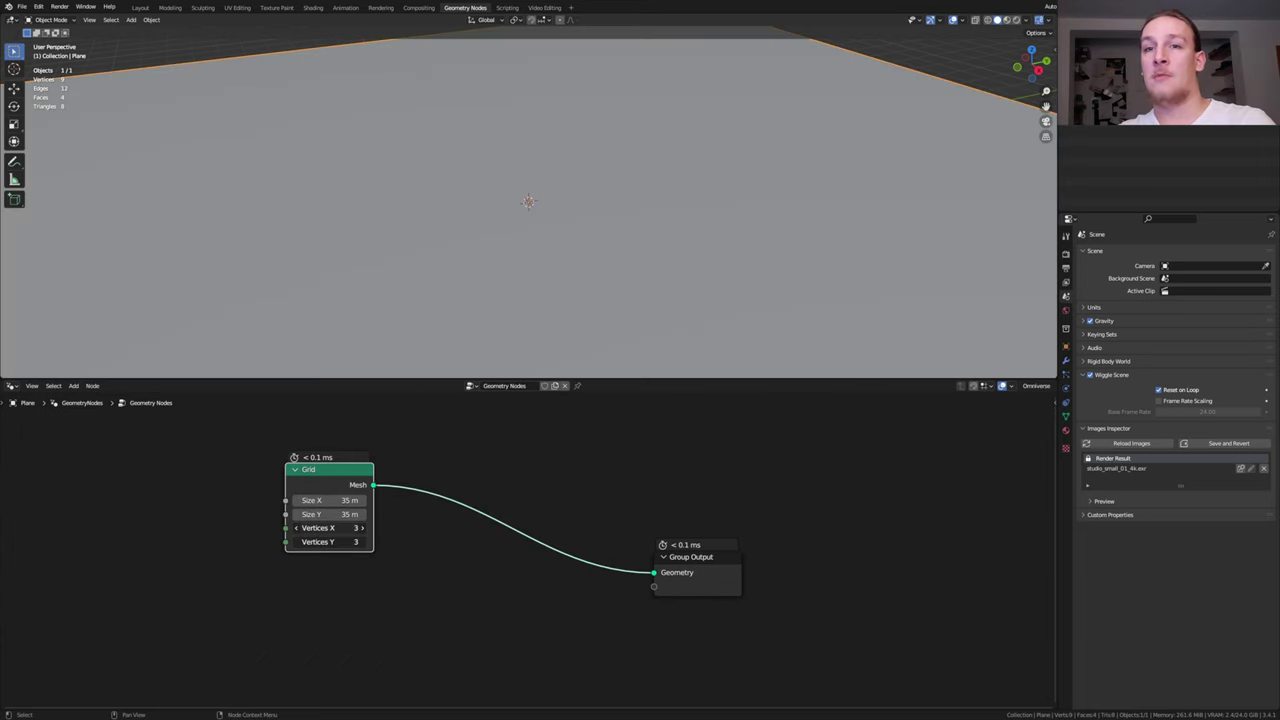
text(100)
key(Return)
Insert a Transform node followed by a Set Position node between the Grid and the Group Output.
key(shift+a)
text(transform)
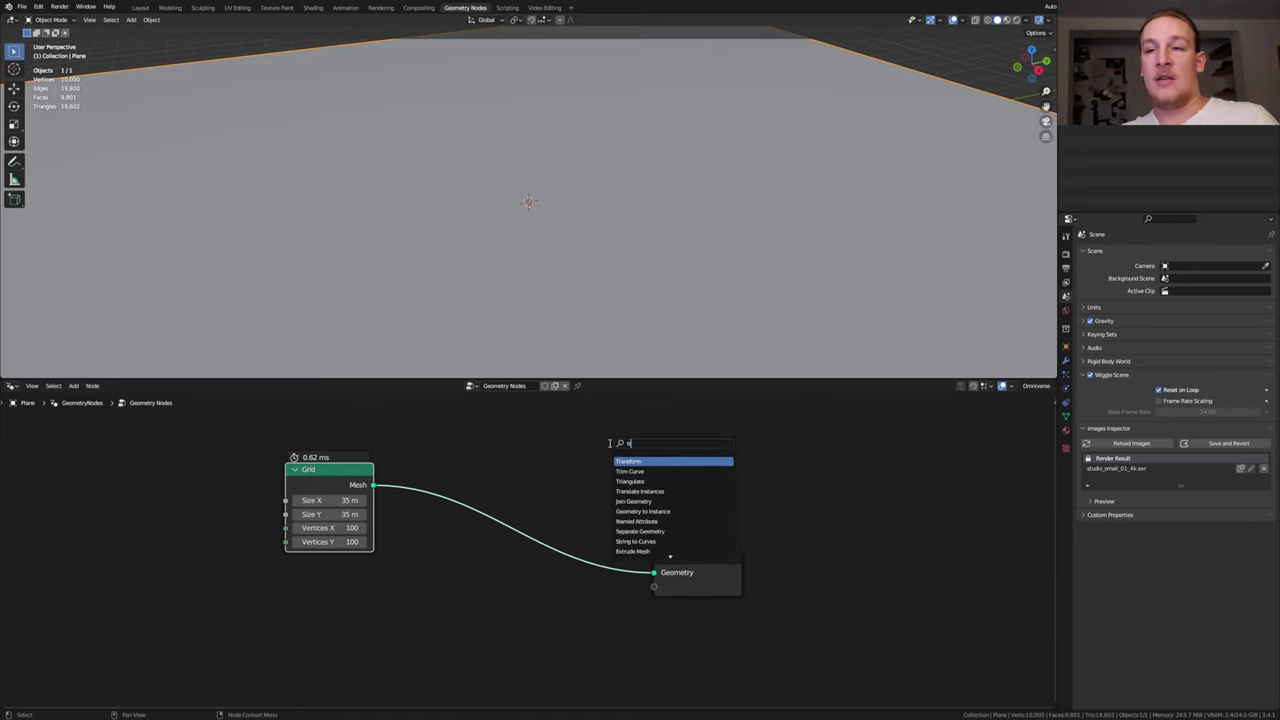
key(Return)
click(476, 469)
key(shift+a)
text(s)
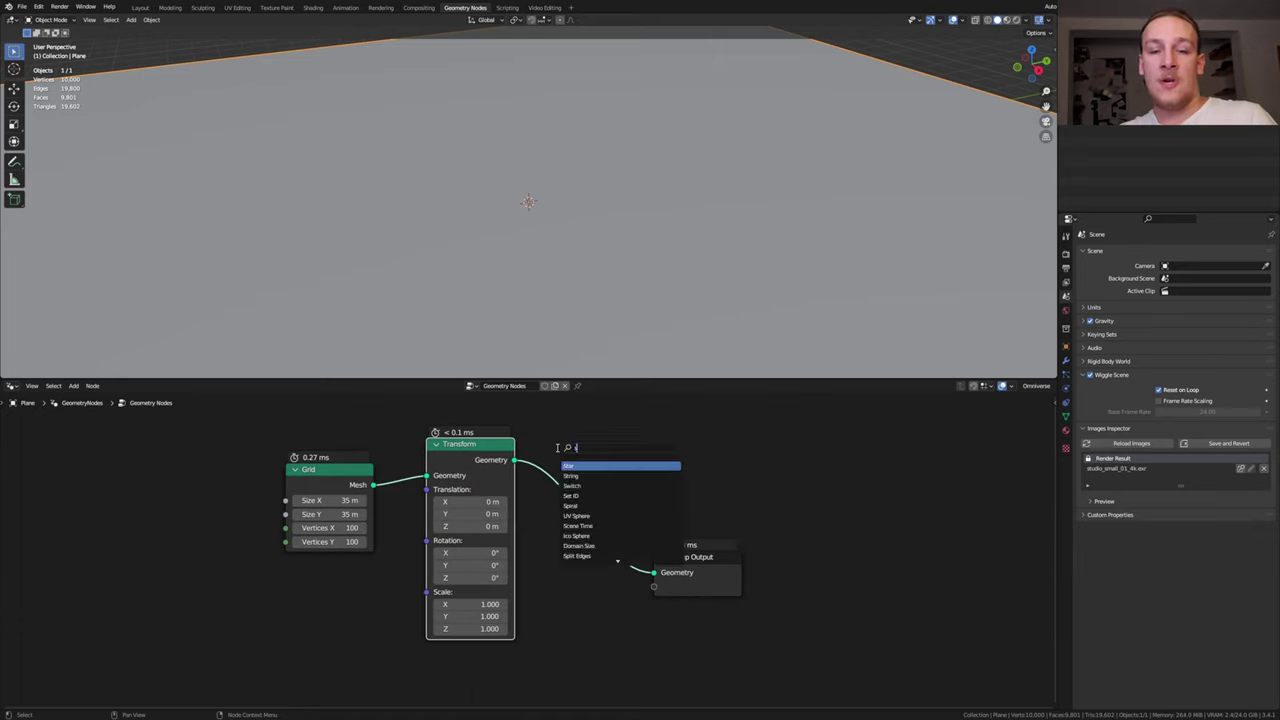
text(et pos)
key(Return)
click(608, 467)
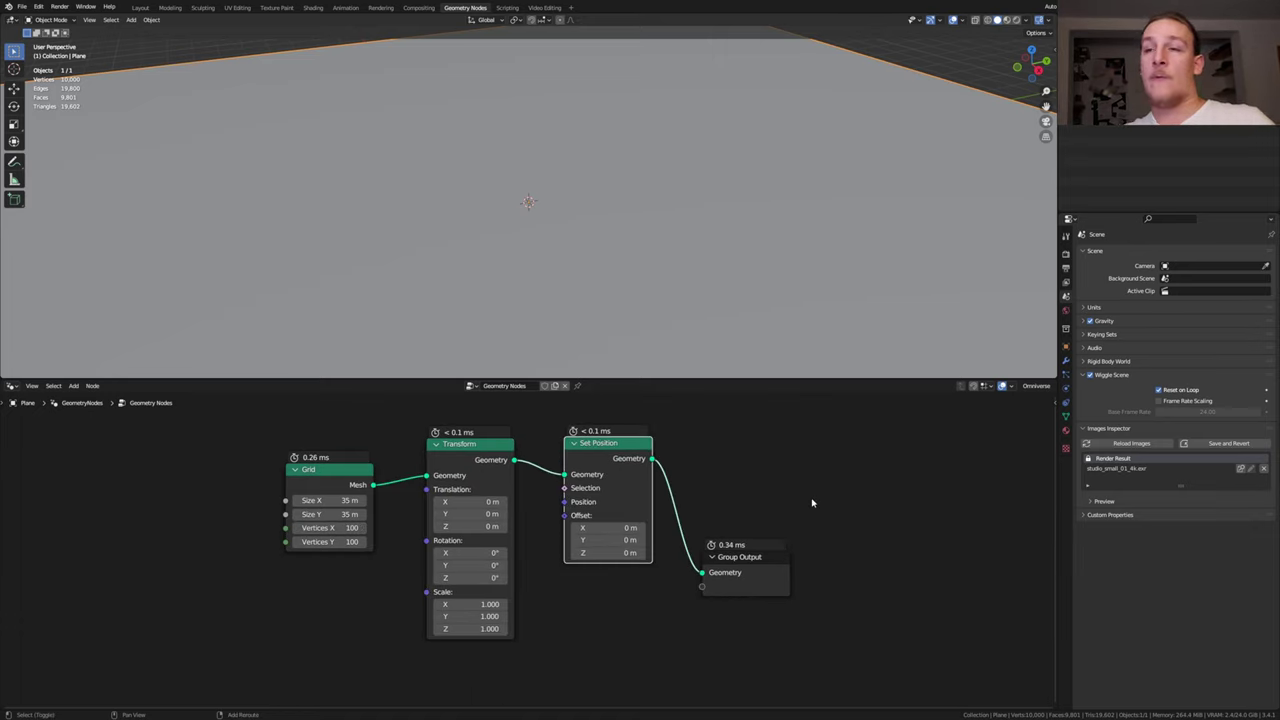
Insert an Extrude Mesh node between Set Position and the Group Output.
key(shift+a)
click(809, 473)
text(e)
Add a Position node and a Normal node in the empty space before the Grid node.
key(shift+a)
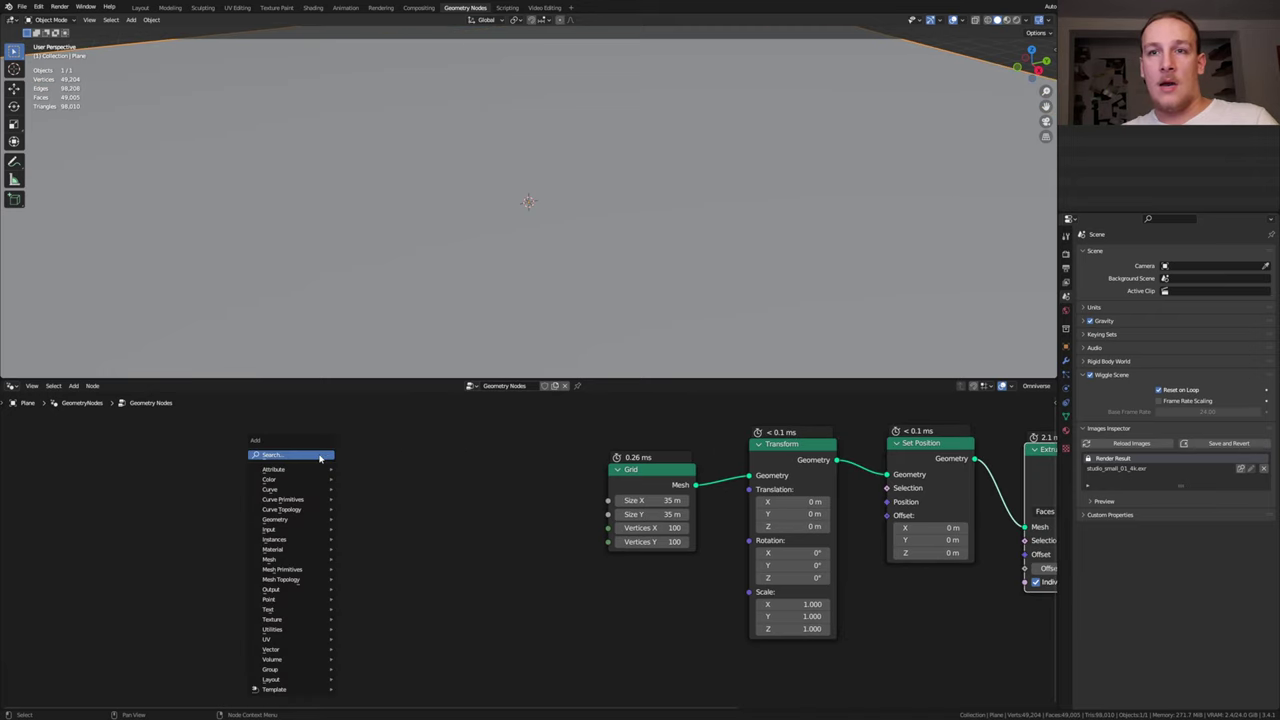
click(323, 458)
text(po)
click(340, 482)
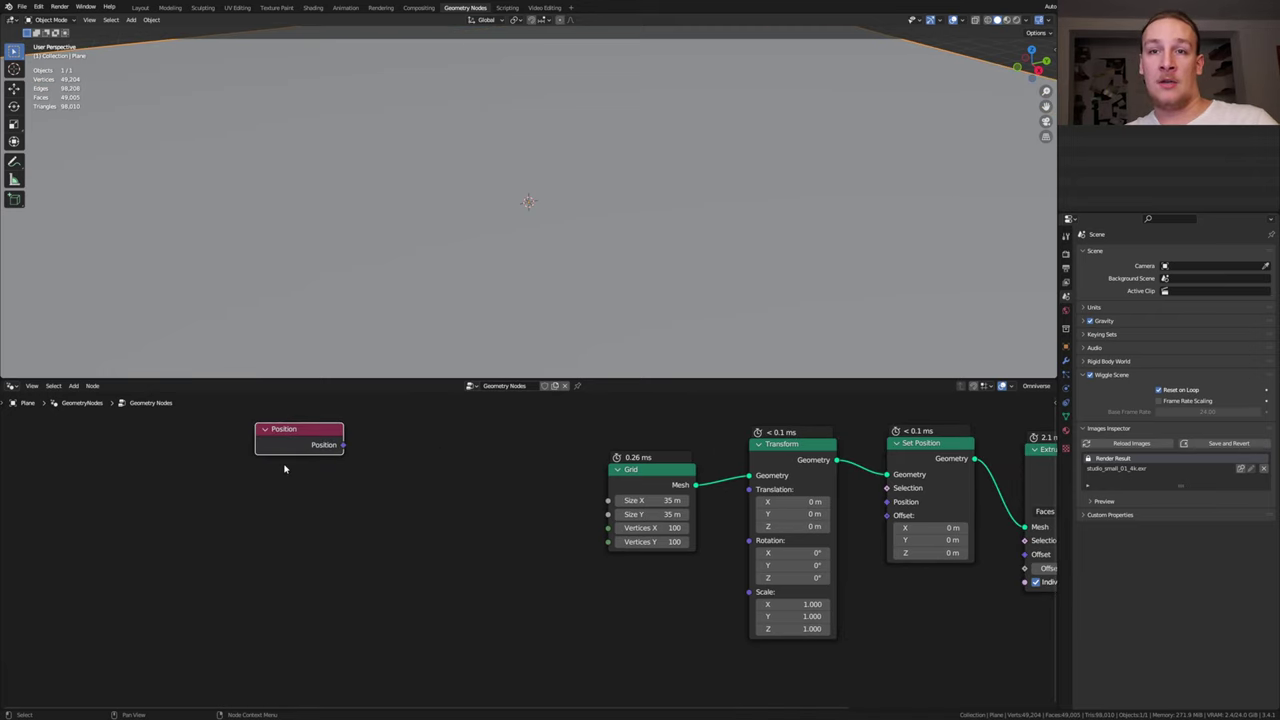
click(286, 463)
Add a Vector Math node beside the Position node and set its operation to Normalize.
key(shift+a)
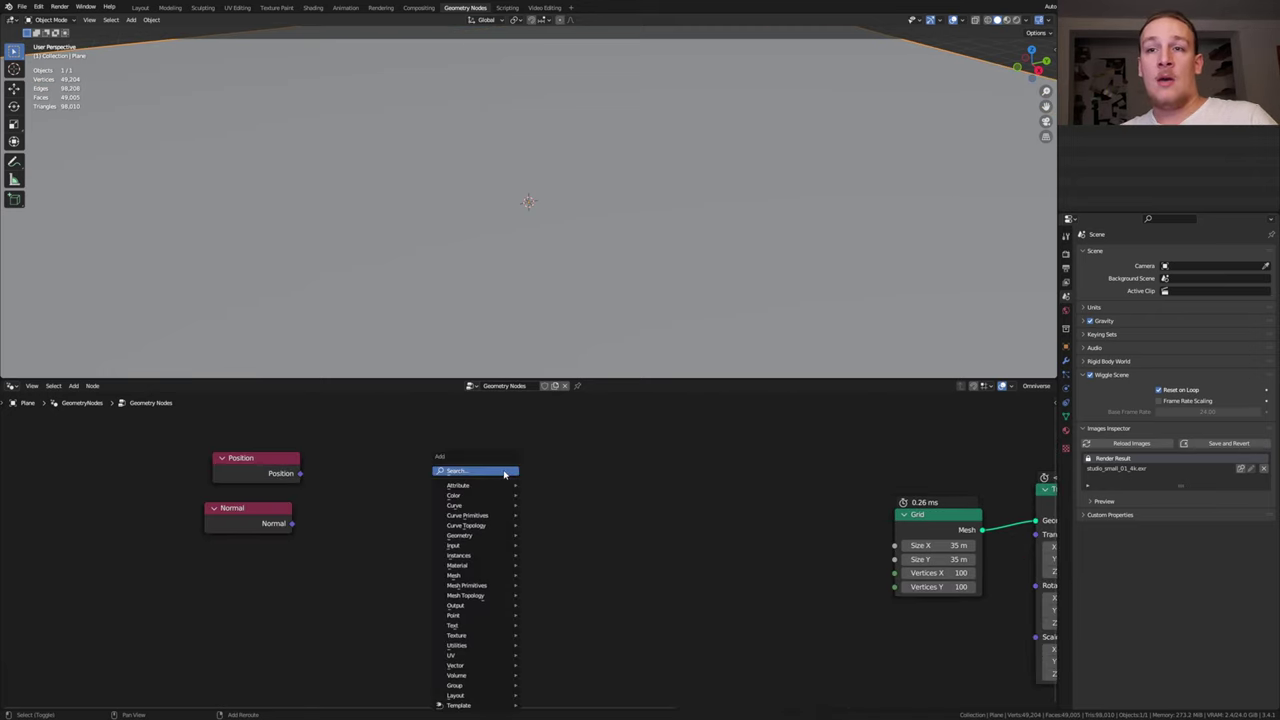
click(504, 474)
text(vec)
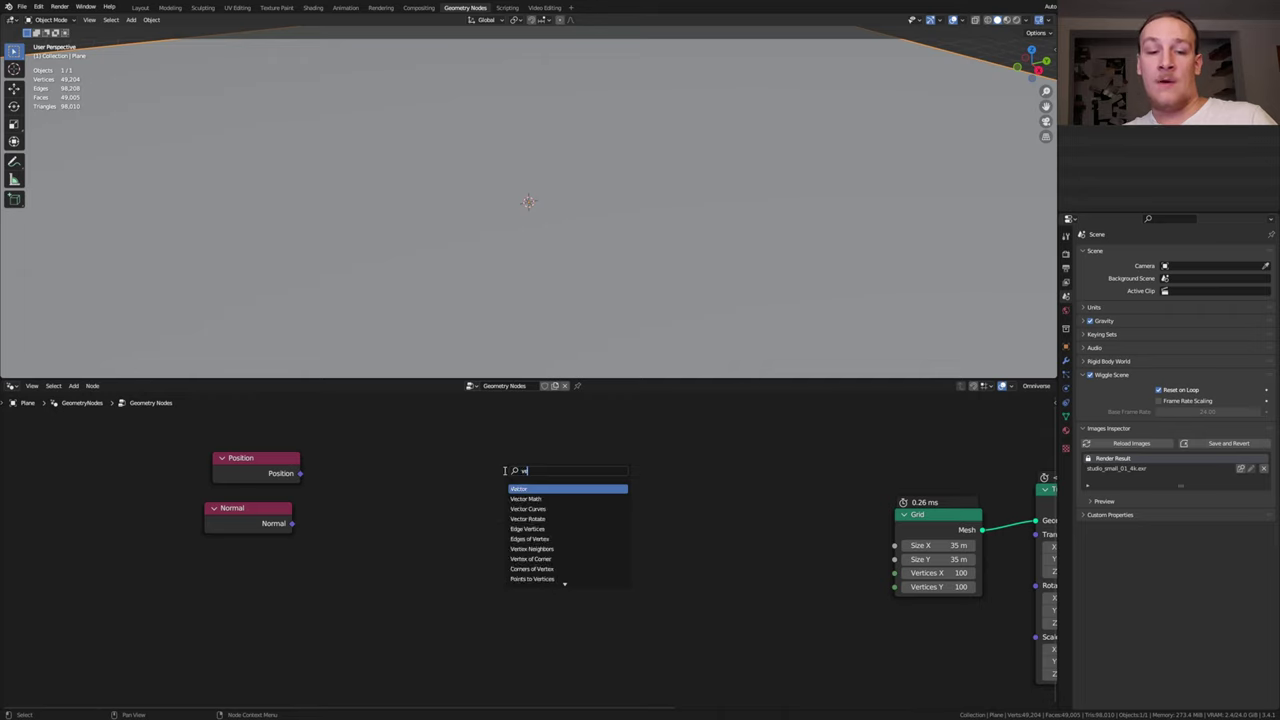
click(560, 497)
click(453, 453)
click(453, 453)
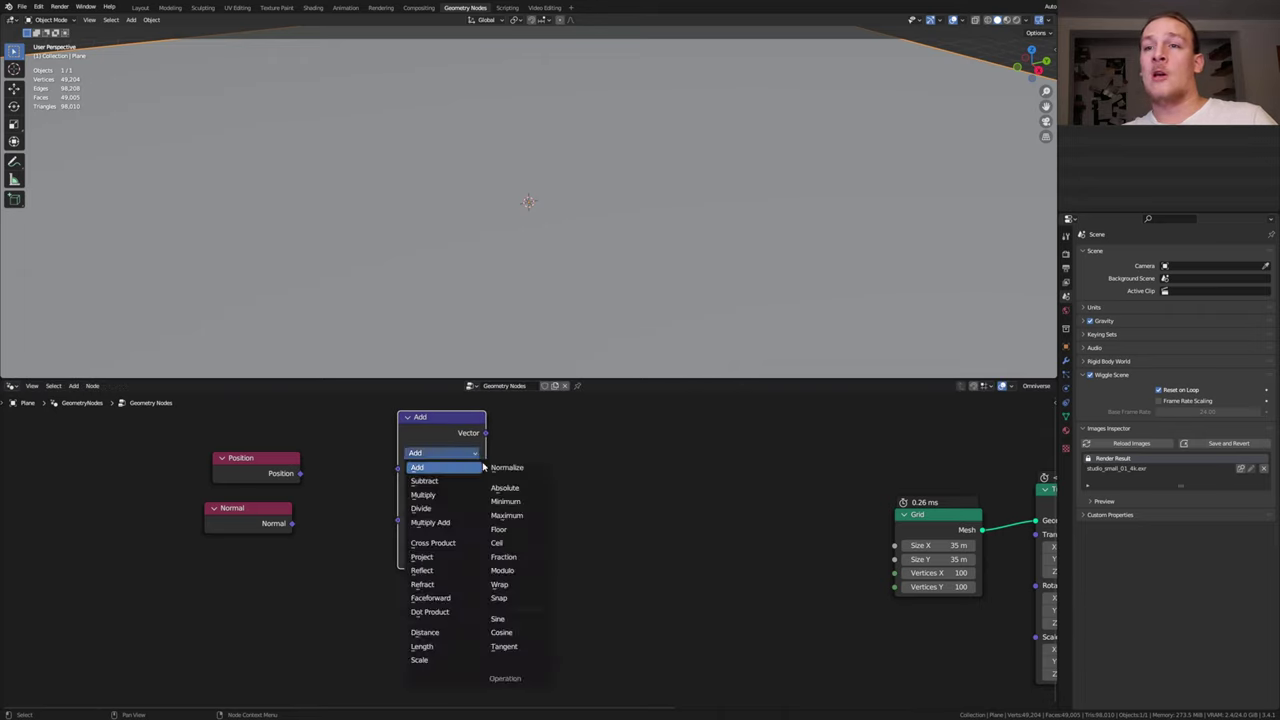
click(521, 476)
Duplicate the Normalize node below the original, and connect Position to the upper one and Normal to the lower one.
key(shift+d)
click(476, 585)
drag(300, 473, 380, 483)
drag(290, 528, 402, 606)
Duplicate a Normalize node, set the copy to Add, and connect both Normalize outputs to its two vector inputs.
click(436, 422)
key(shift+d)
click(594, 447)
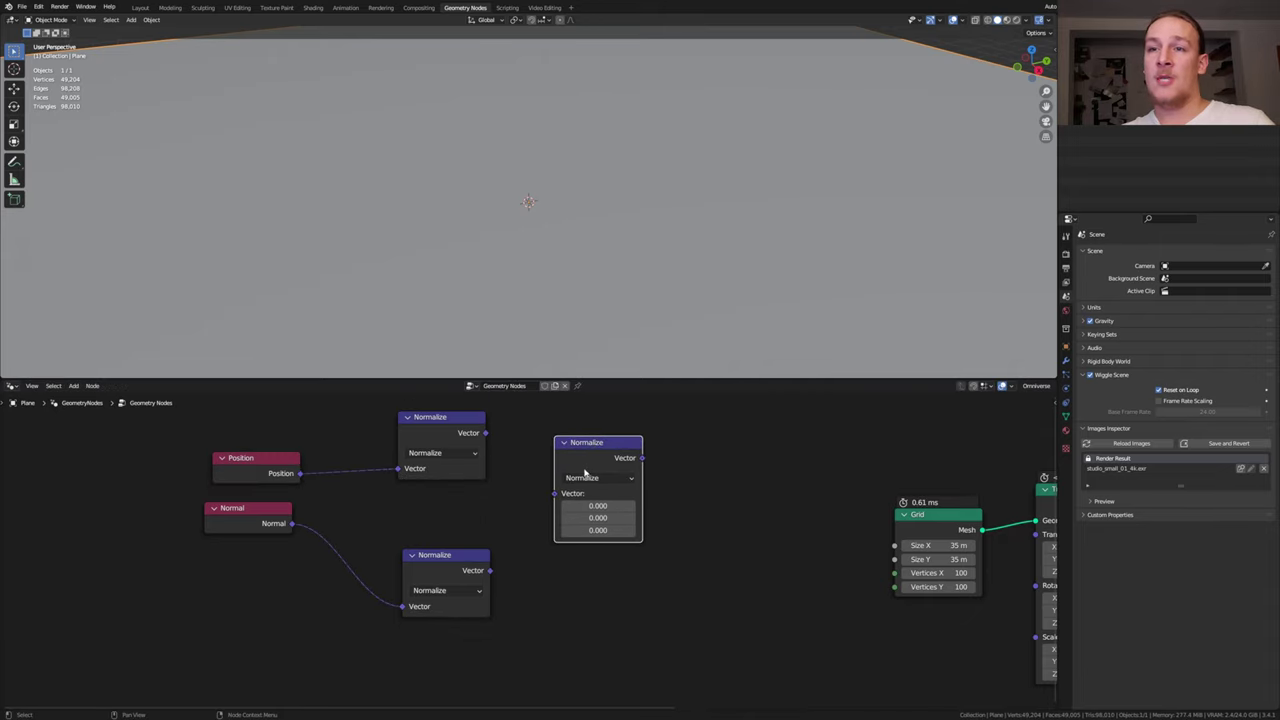
click(598, 477)
click(590, 498)
drag(486, 432, 554, 494)
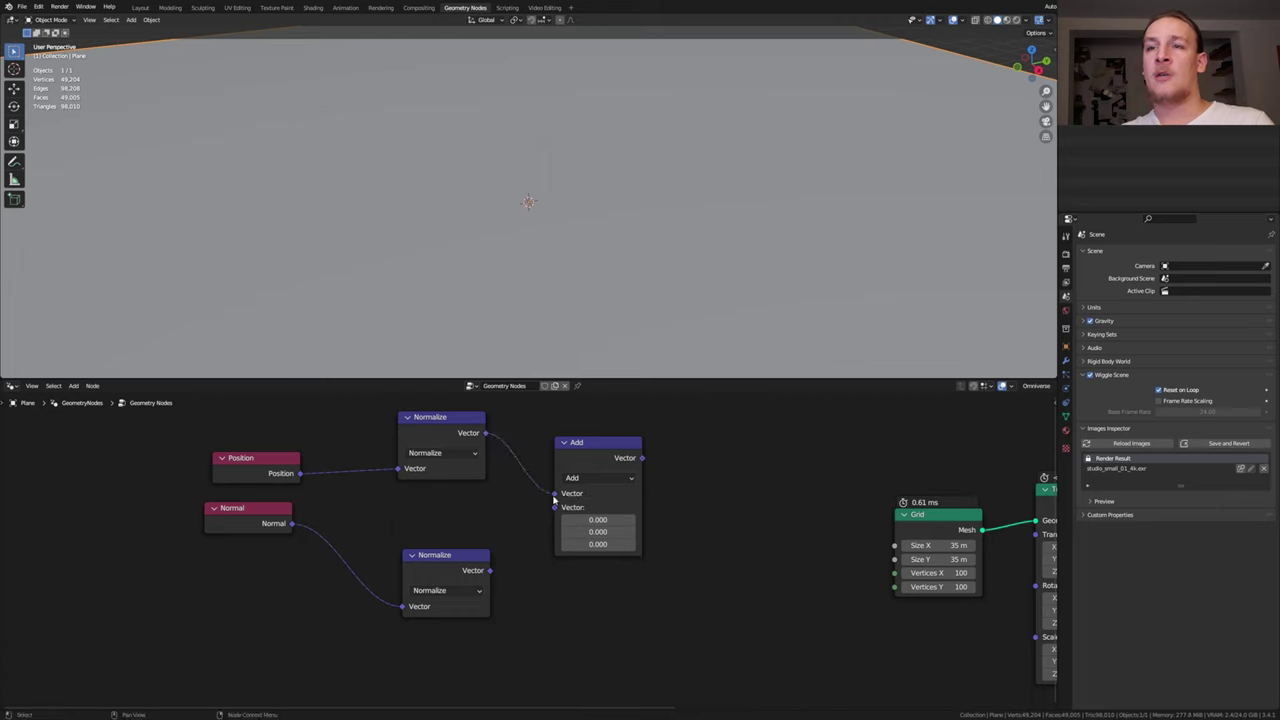
drag(486, 570, 555, 508)
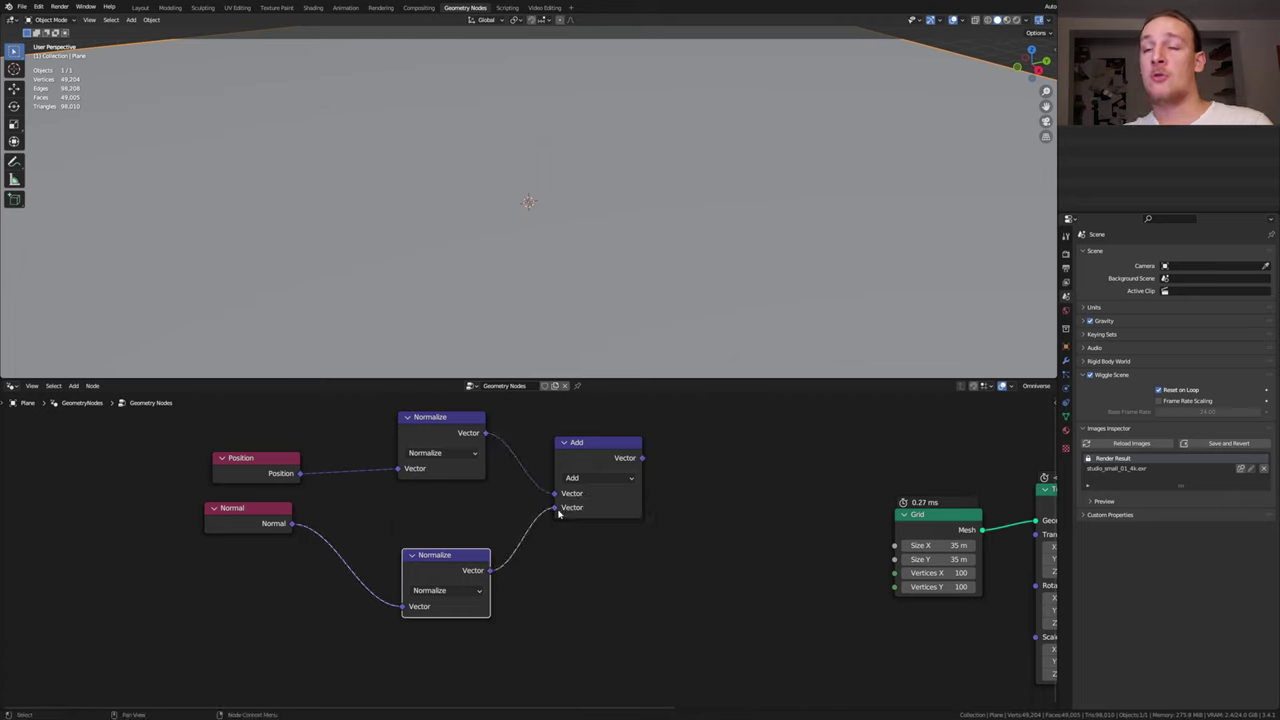
Connect the Add result to Set Position's Offset and the Position node to Extrude Mesh's Offset.
key(Home)
drag(364, 459, 727, 530)
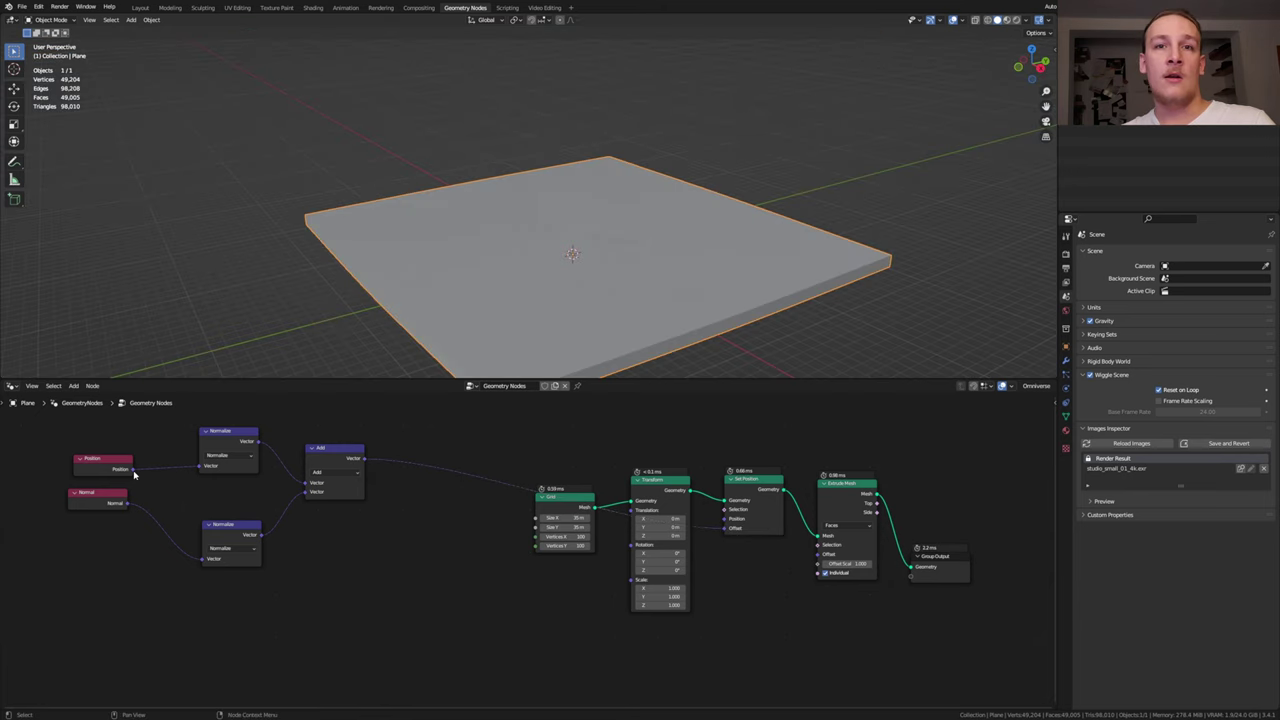
drag(132, 469, 816, 555)
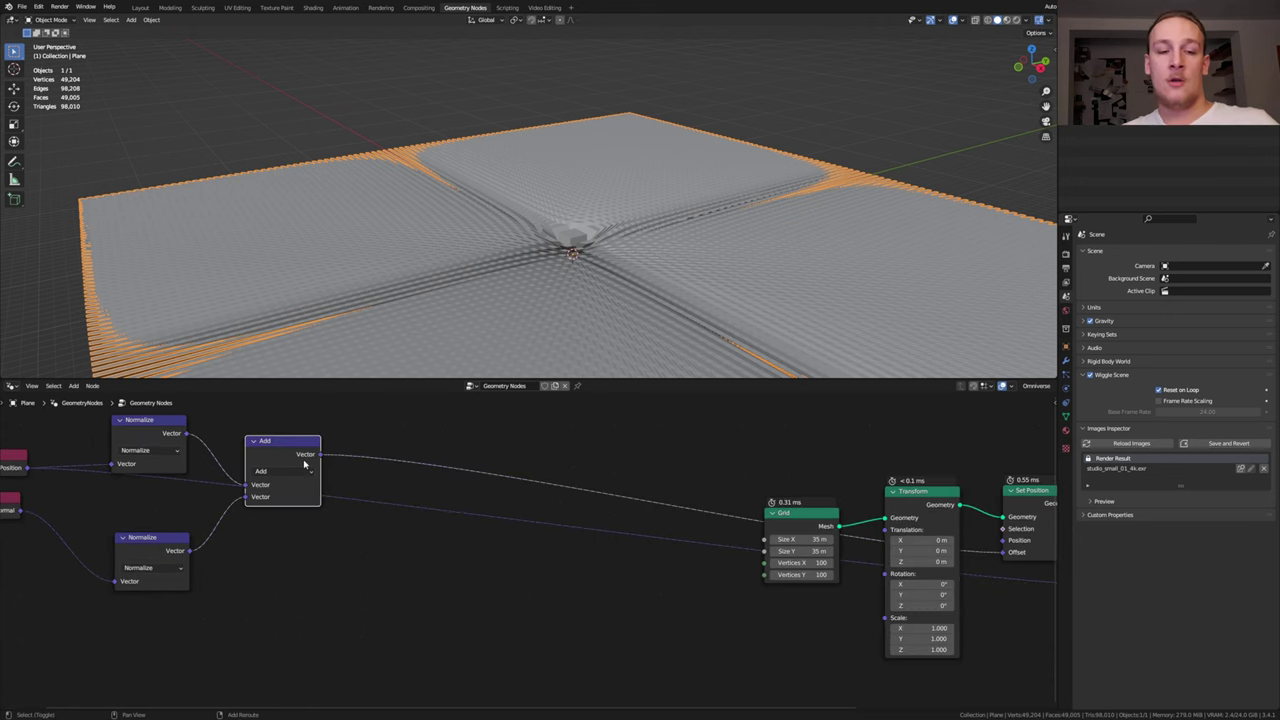
Duplicate the Add node onto its outgoing link and set the copy's operation to Sine.
key(shift+d)
click(422, 472)
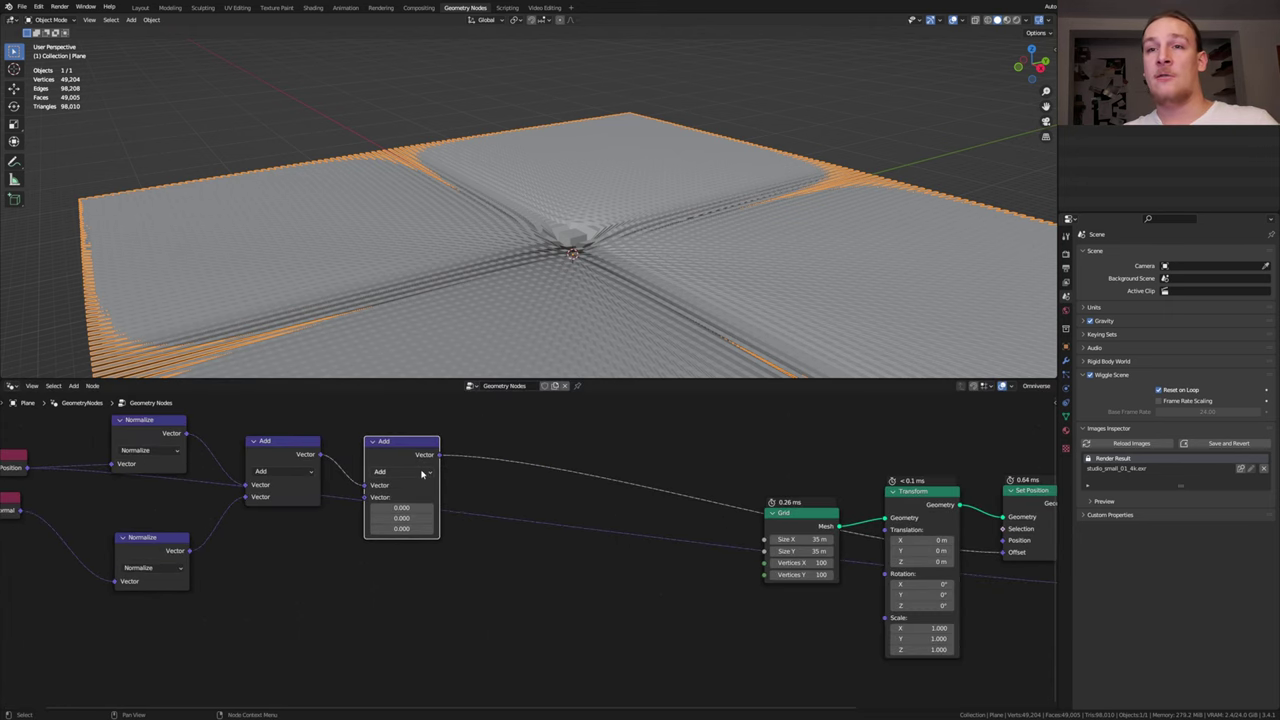
click(422, 472)
click(462, 560)
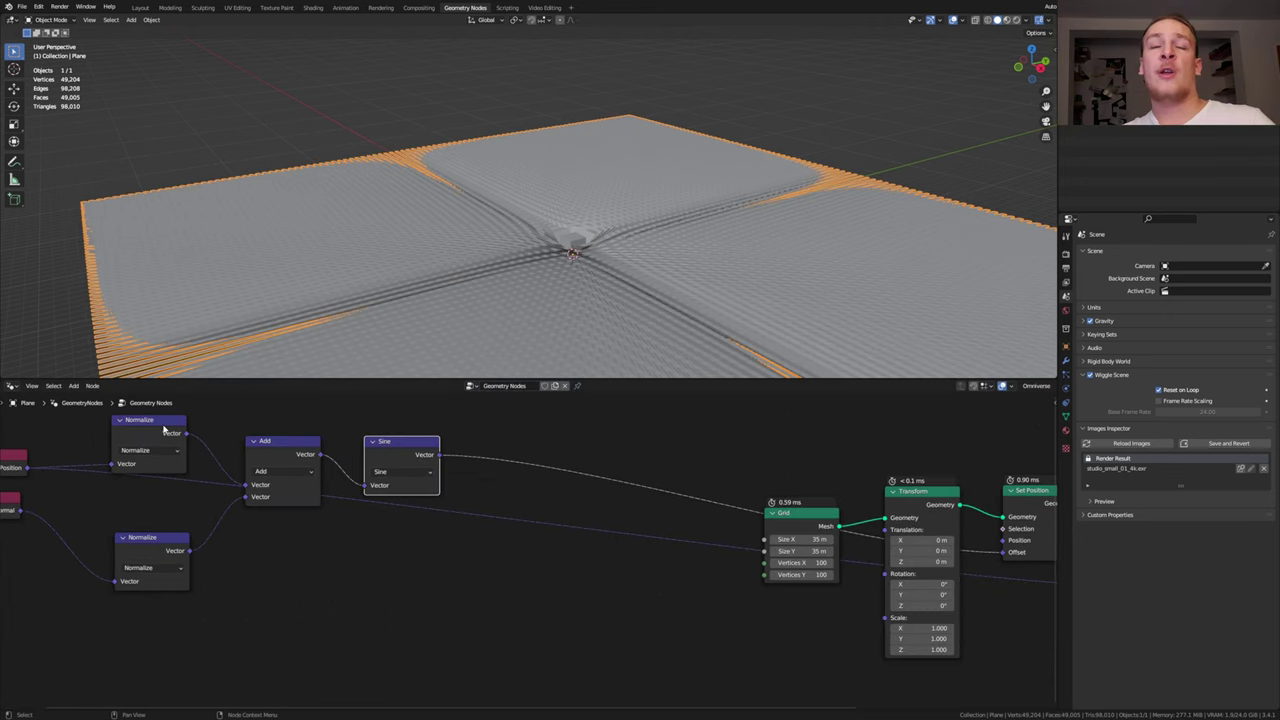
Place one unconnected Normalize copy below the chain and insert another copy after Sine, set to Tangent.
click(165, 428)
key(shift+d)
click(530, 567)
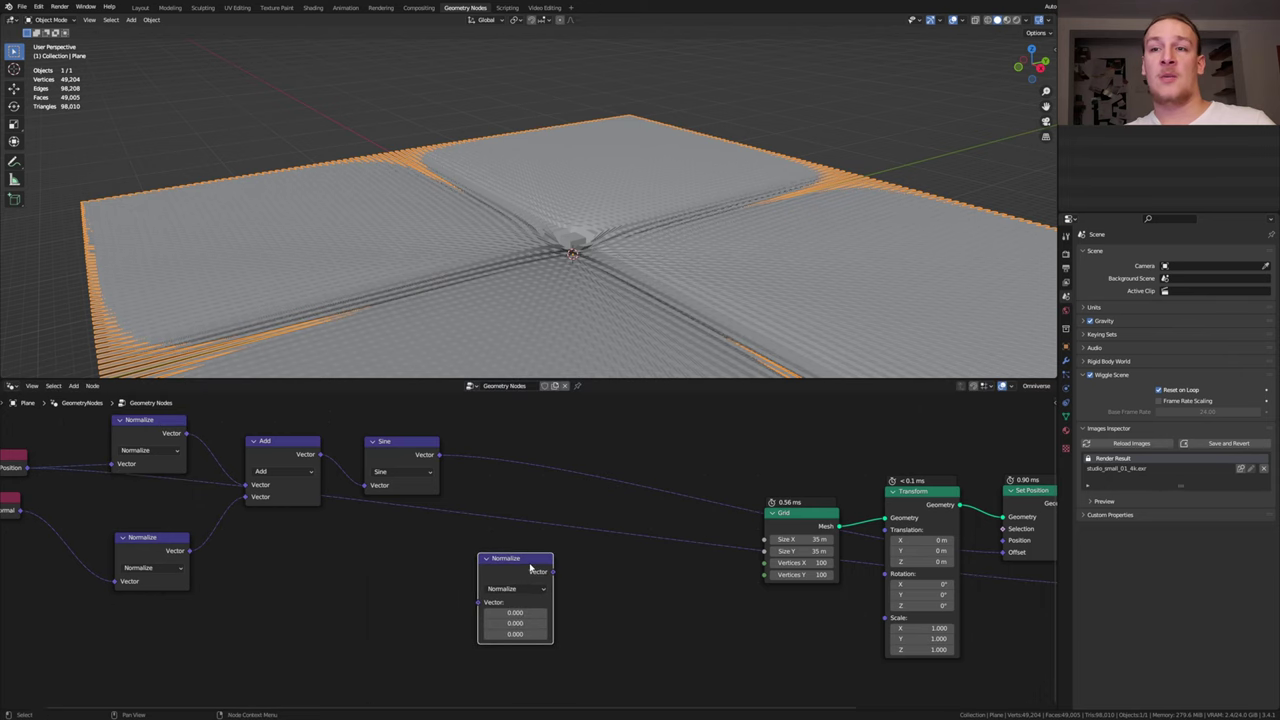
key(shift+d)
click(543, 447)
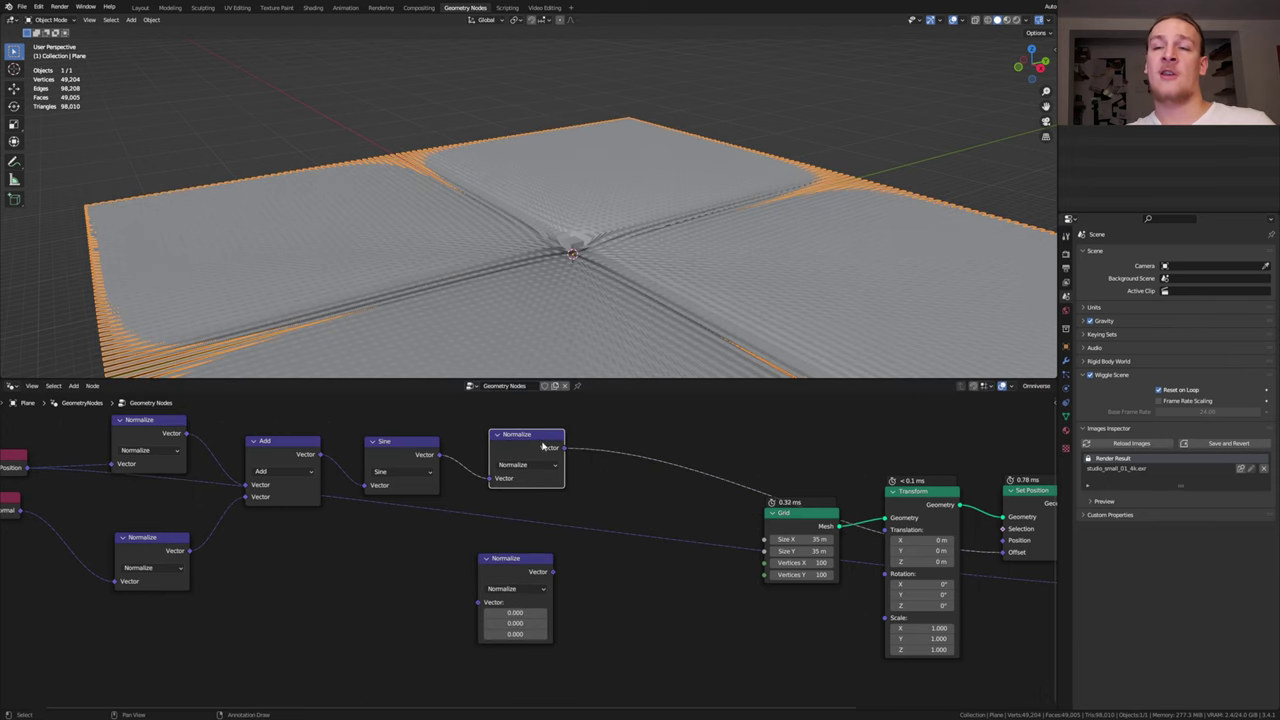
click(544, 466)
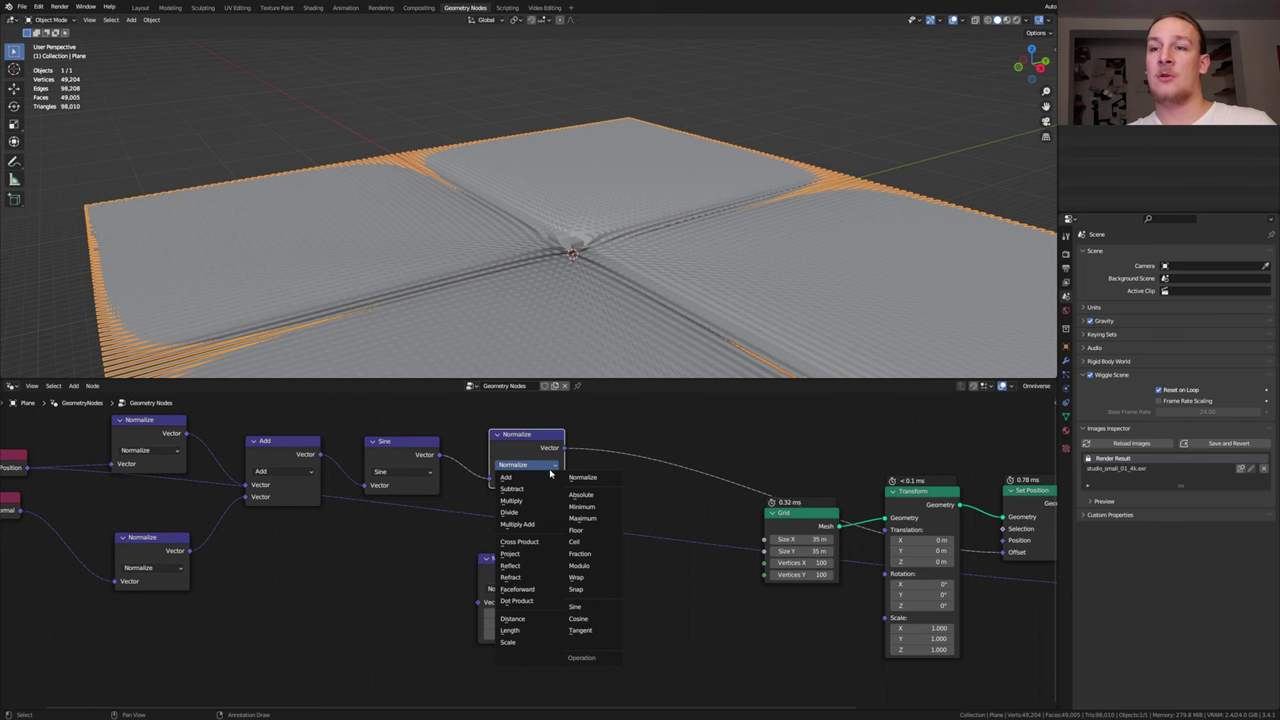
click(580, 630)
Insert a copy of Tangent after it, set to Scale, and drive its Scale input from Sine through the loose Normalize node.
key(shift+d)
click(658, 470)
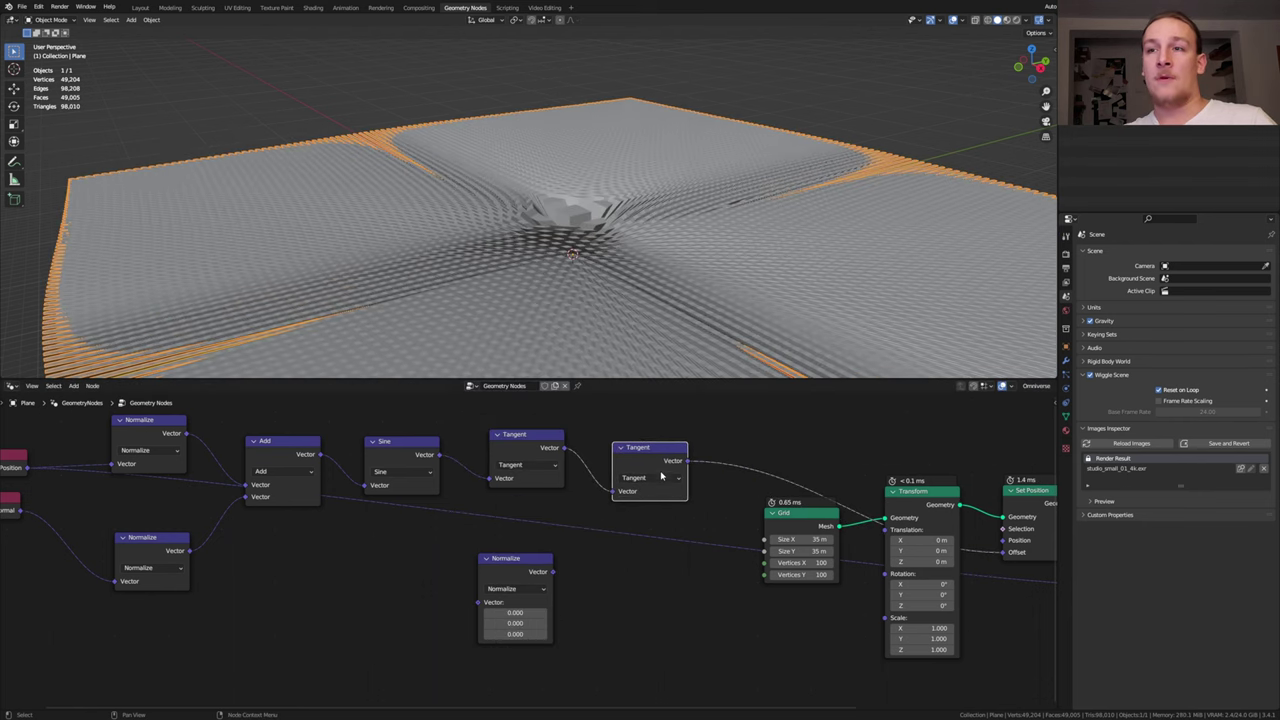
click(660, 478)
click(631, 655)
drag(440, 455, 478, 602)
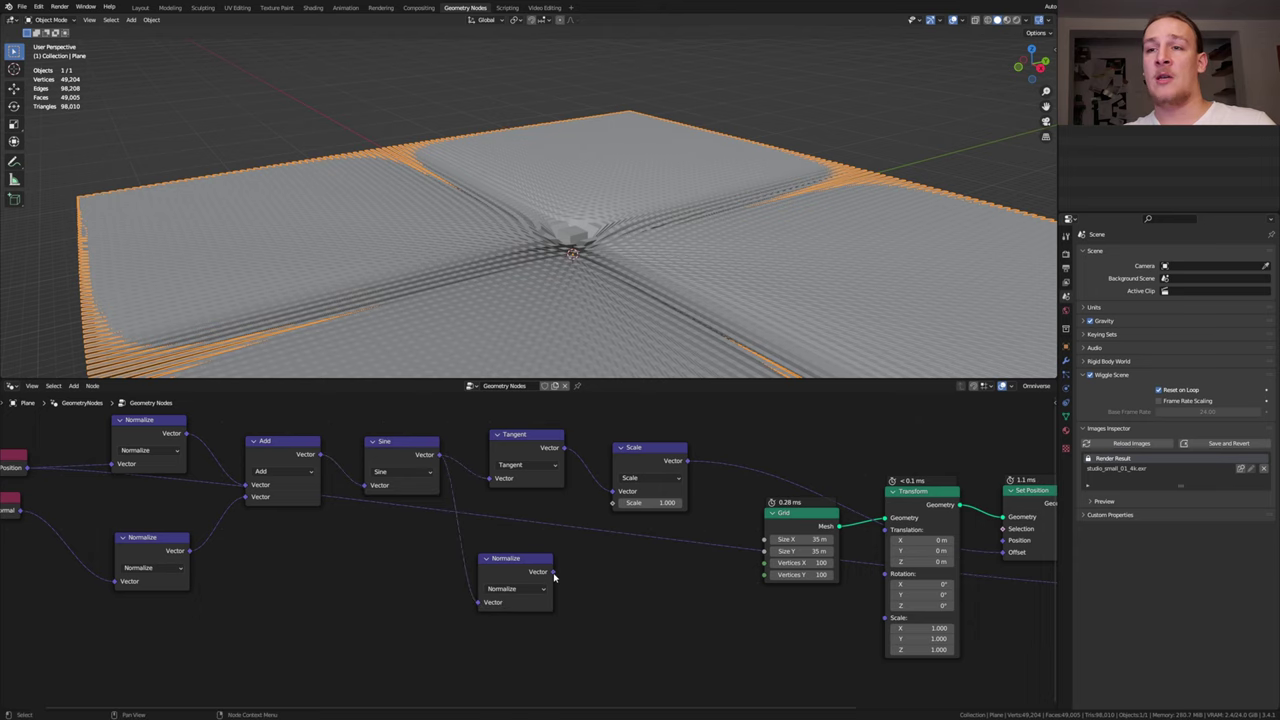
drag(553, 572, 614, 503)
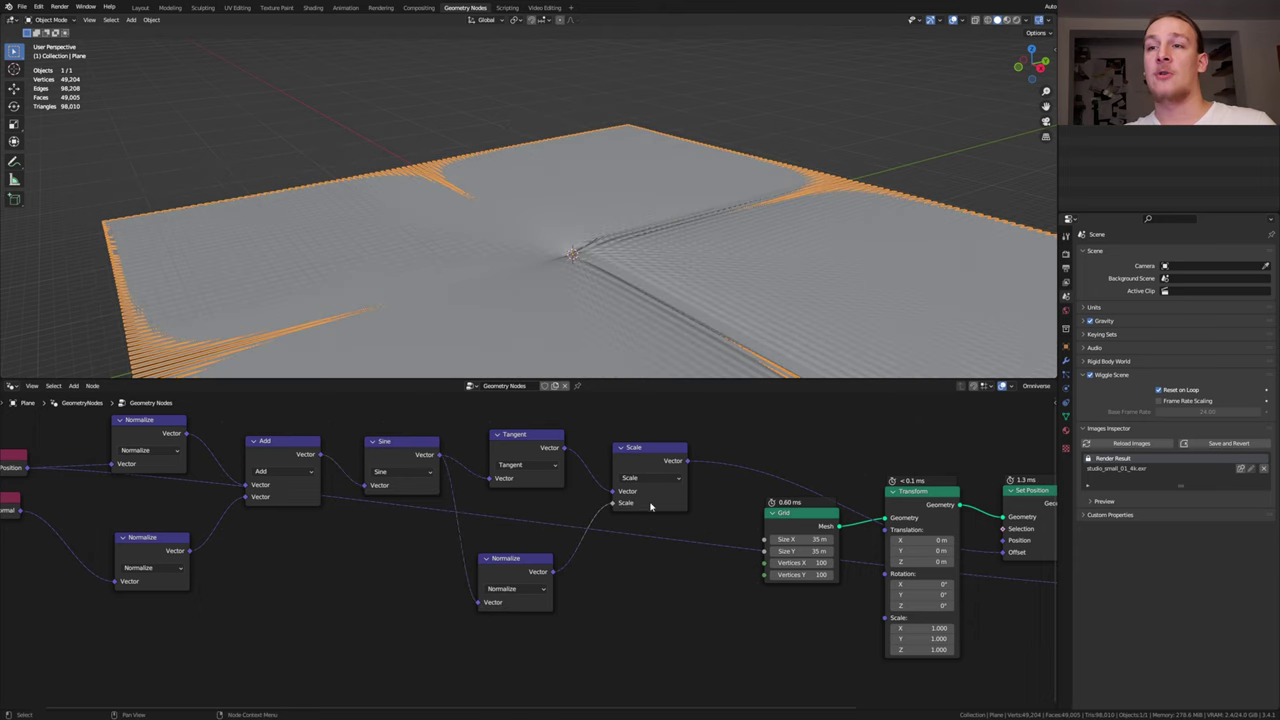
Split the 3D viewport area and turn the lower part into a Timeline editor.
key(Home)
drag(3, 375, 34, 289)
key(shift+F12)
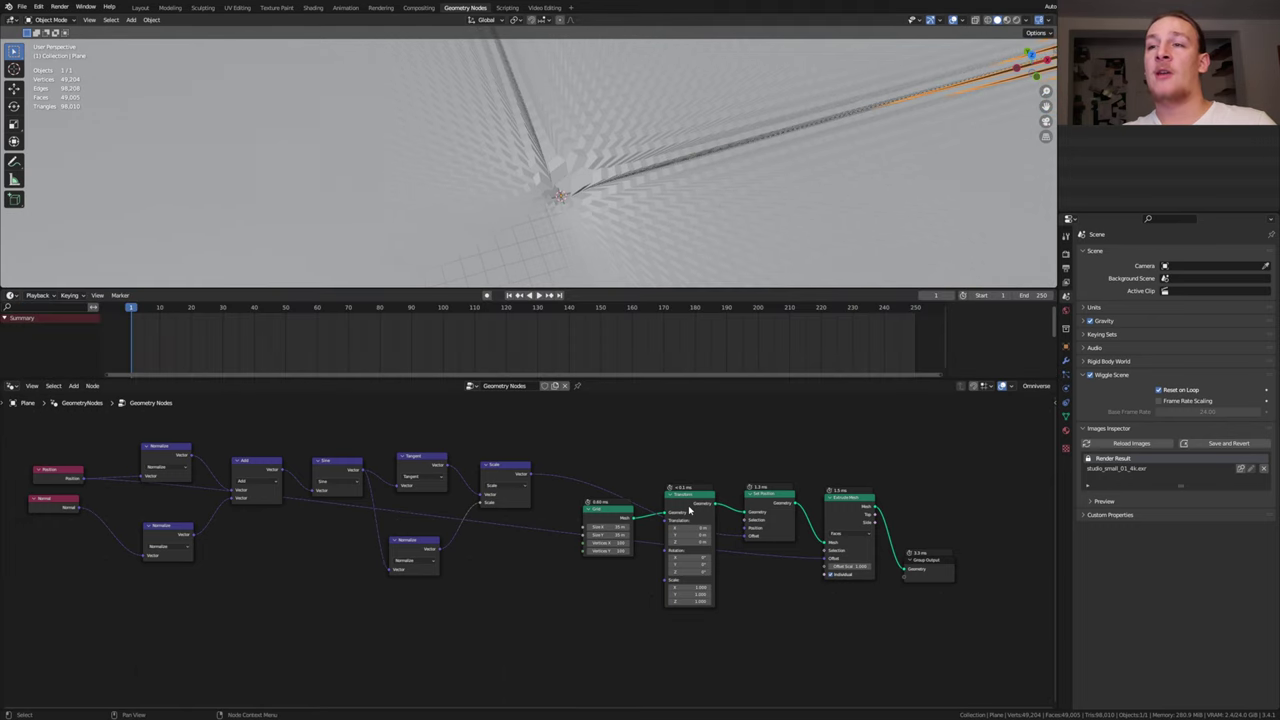
Insert a keyframe on the Transform node's rotation of 0° at frame 1.
click(692, 505)
scroll(707, 512, up, 3)
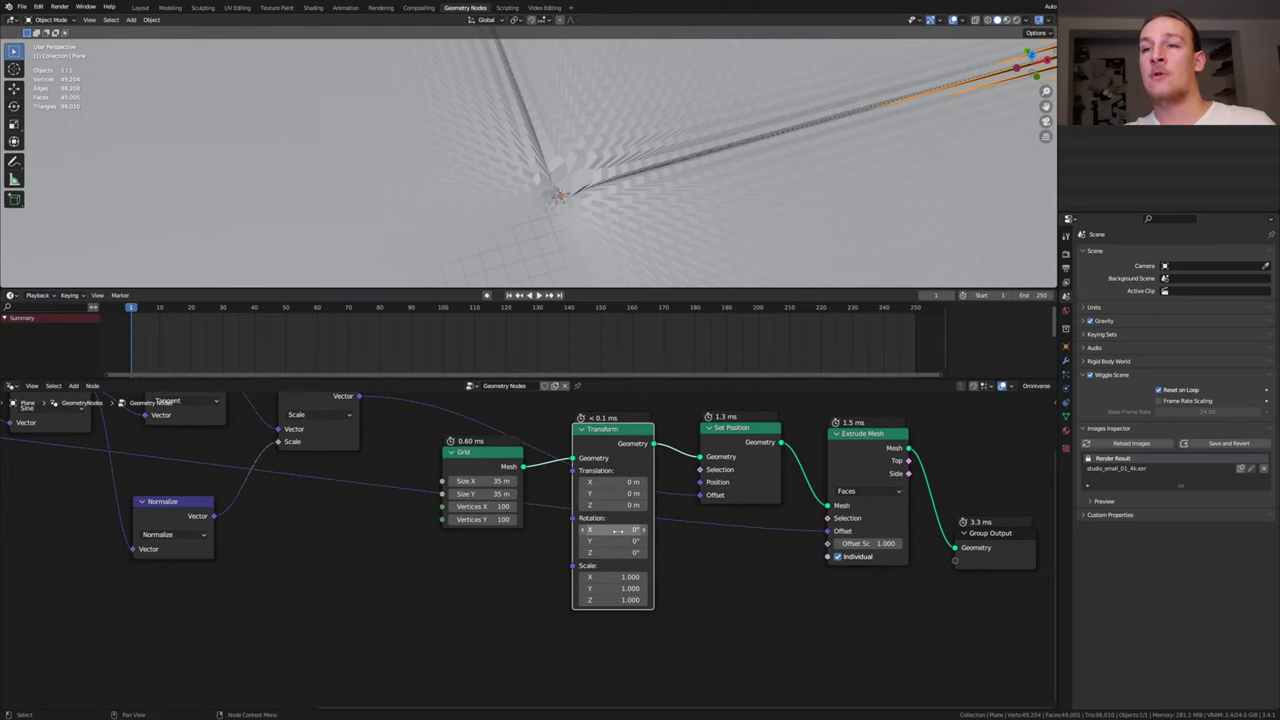
key(i)
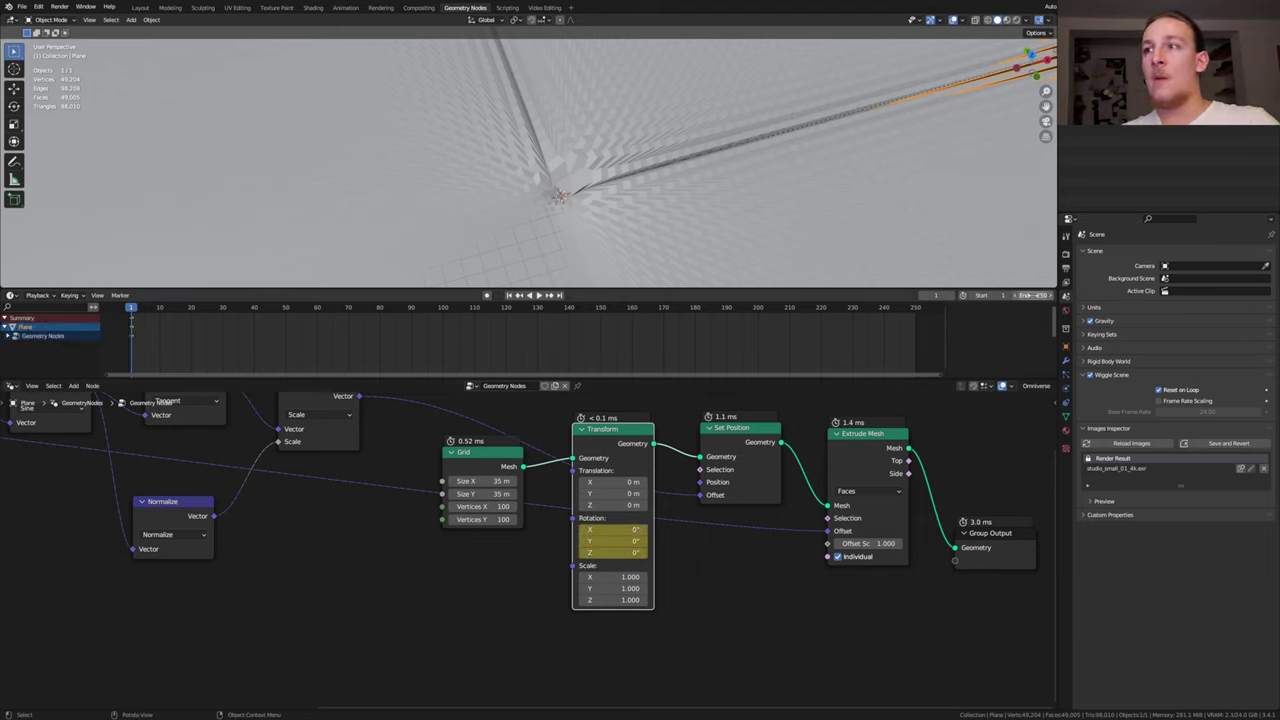
Set the animation's end frame to 150 and the output frame rate to 60 fps.
click(1033, 295)
key(Return)
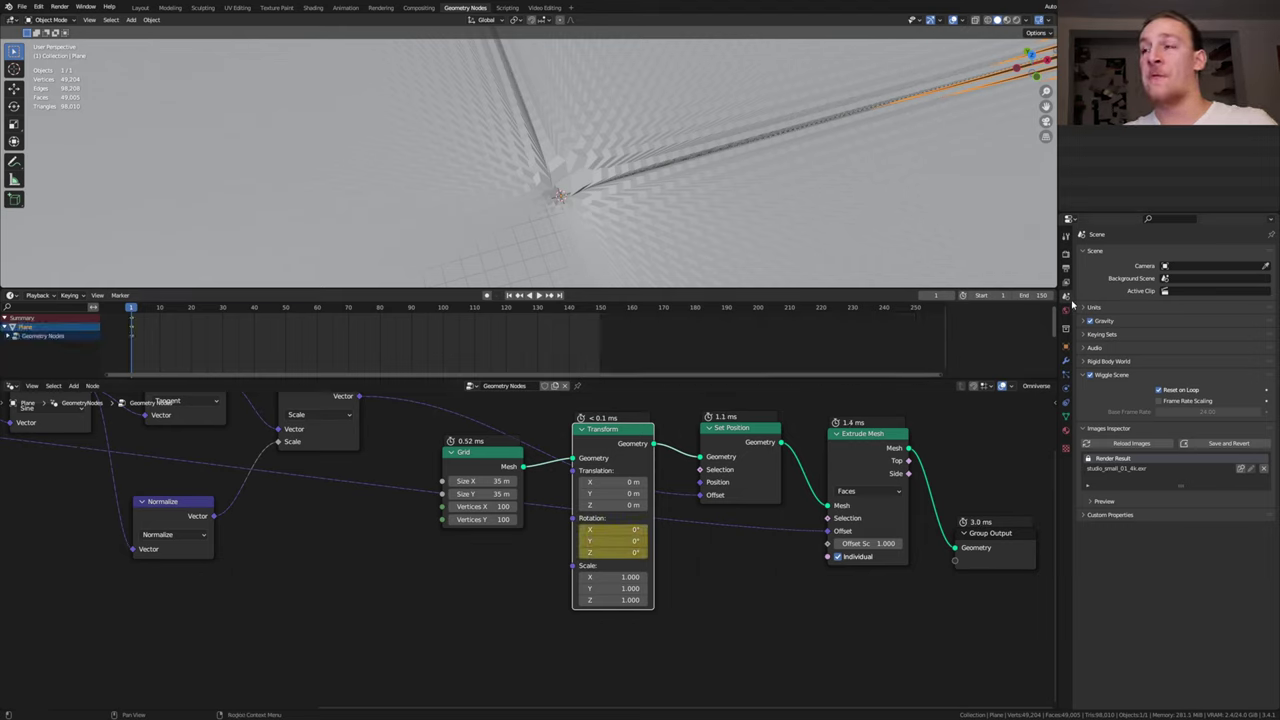
click(1066, 268)
click(1213, 343)
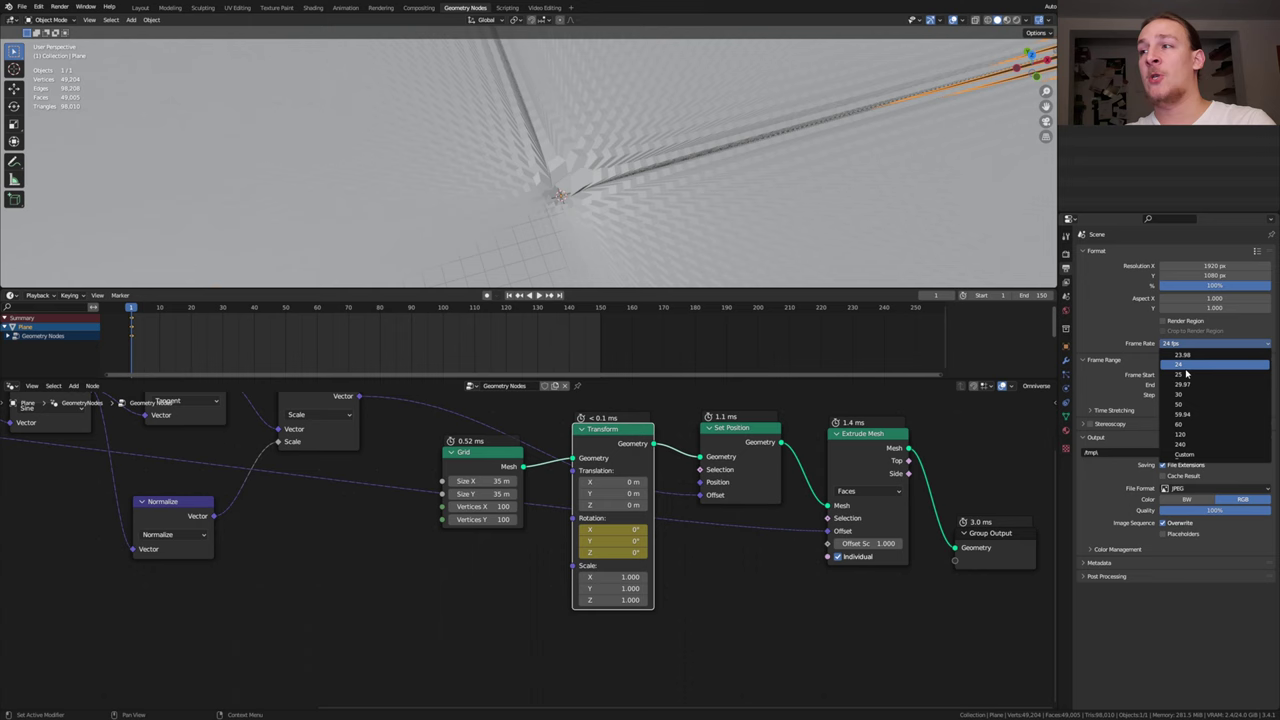
Keyframe the Transform node's Z rotation at 360° on frame 151 and set the keyframe interpolation to Linear.
click(561, 297)
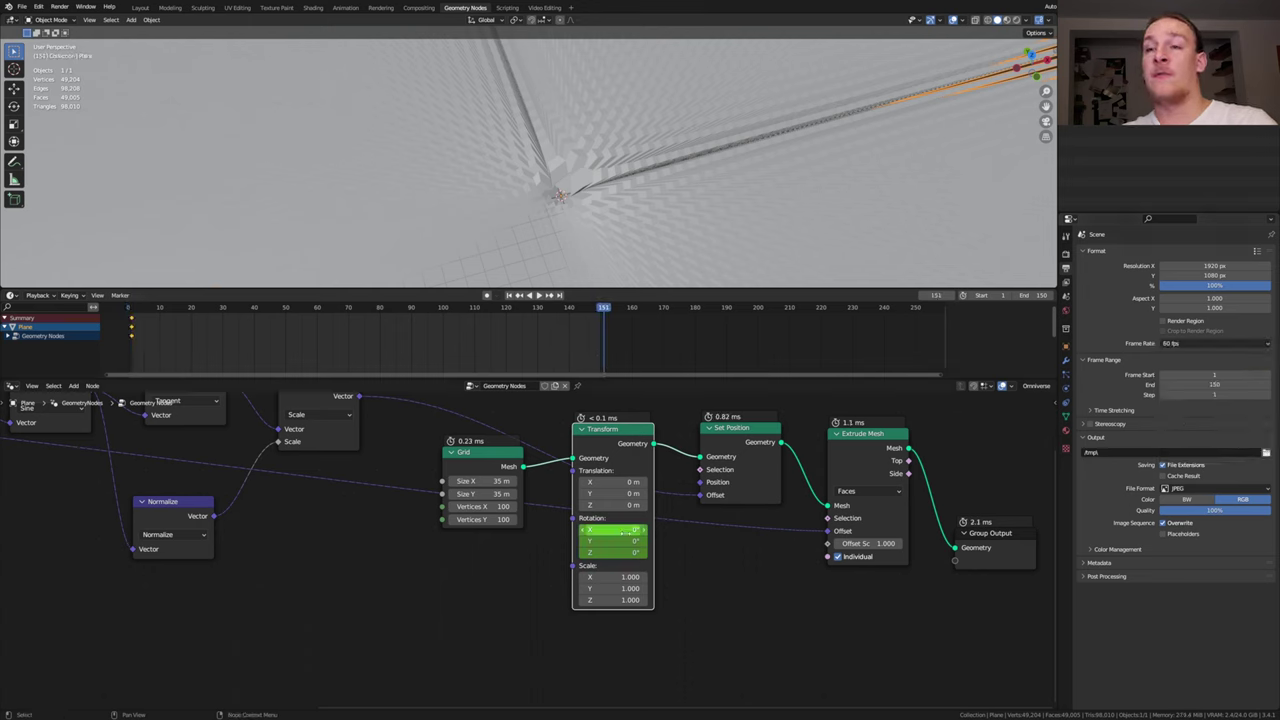
click(618, 553)
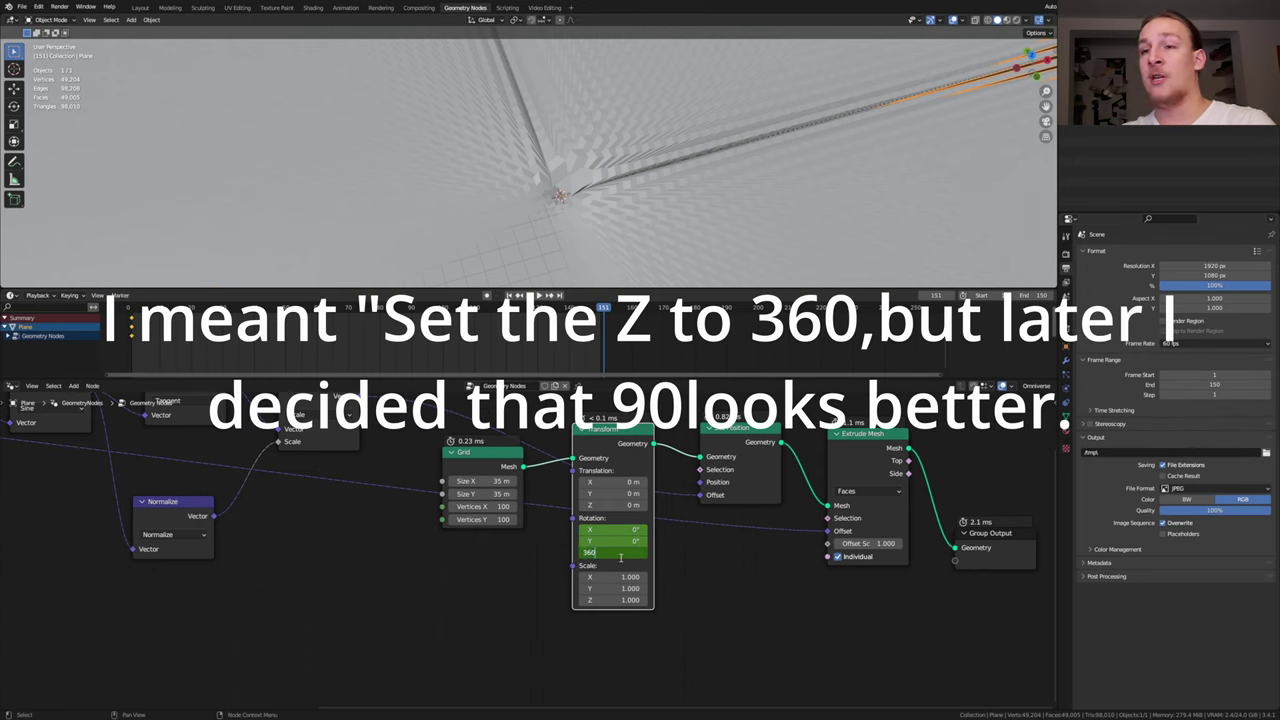
key(Return)
key(i)
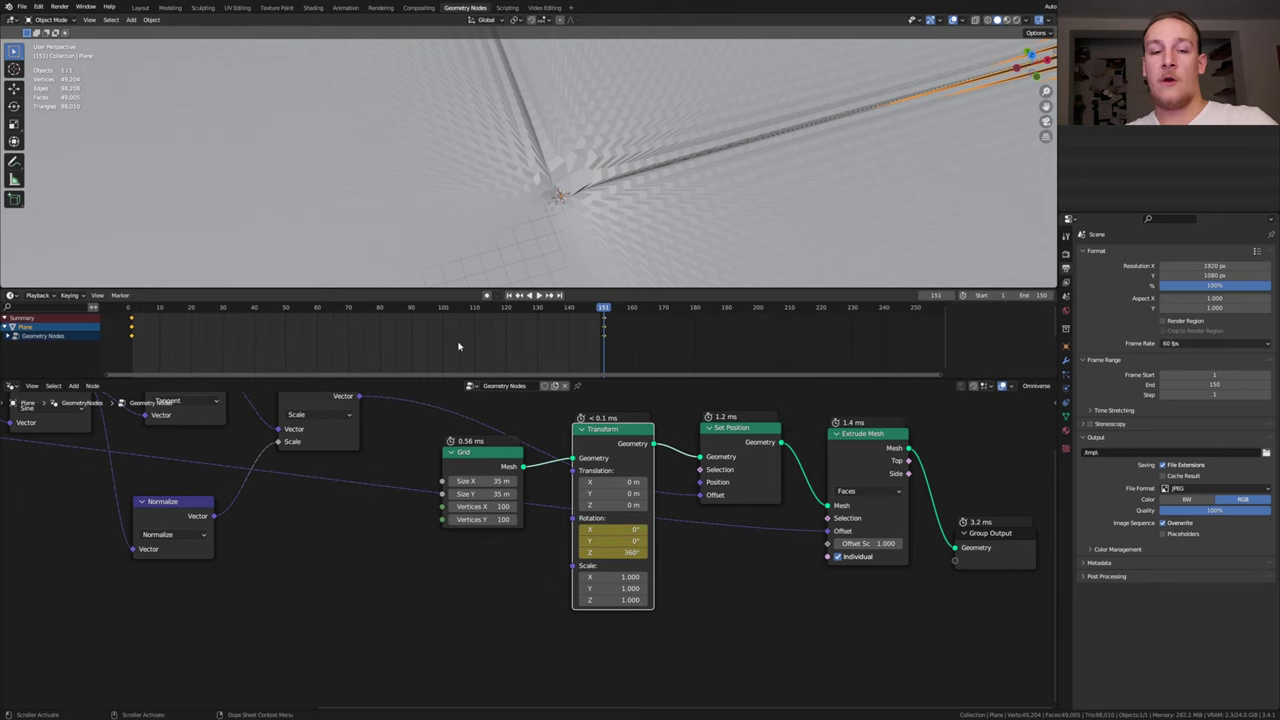
key(t)
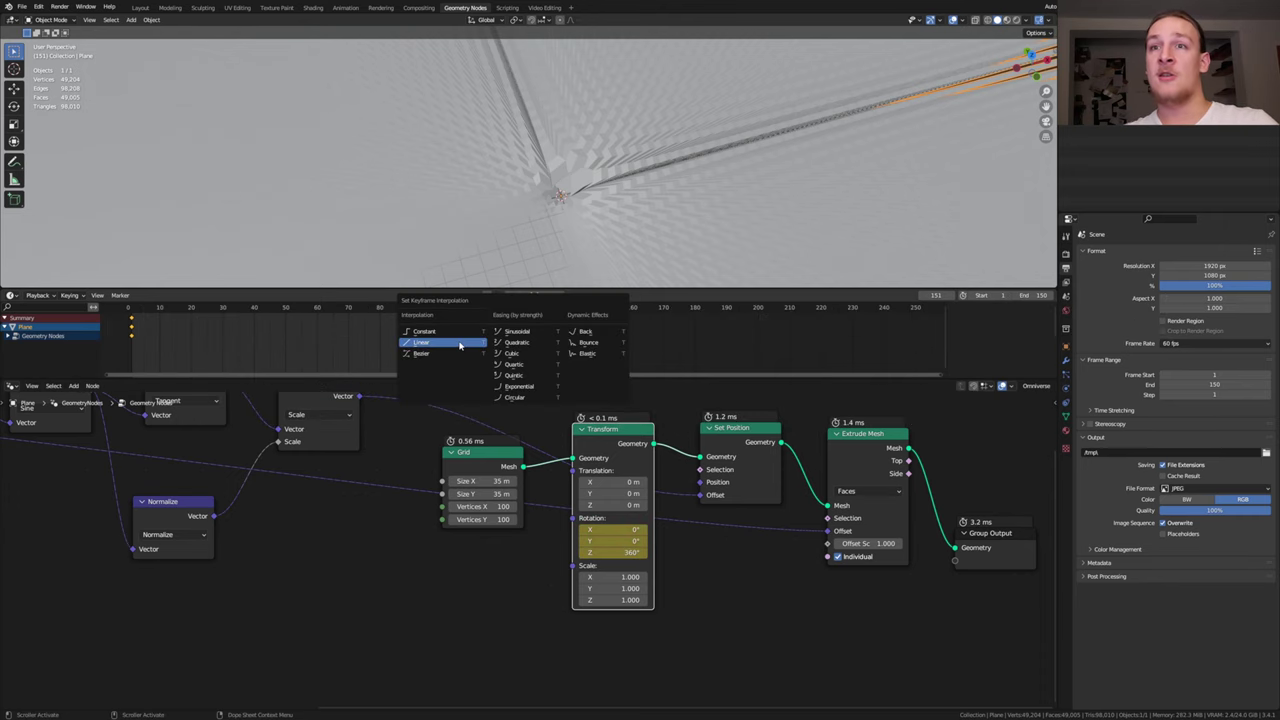
click(455, 343)
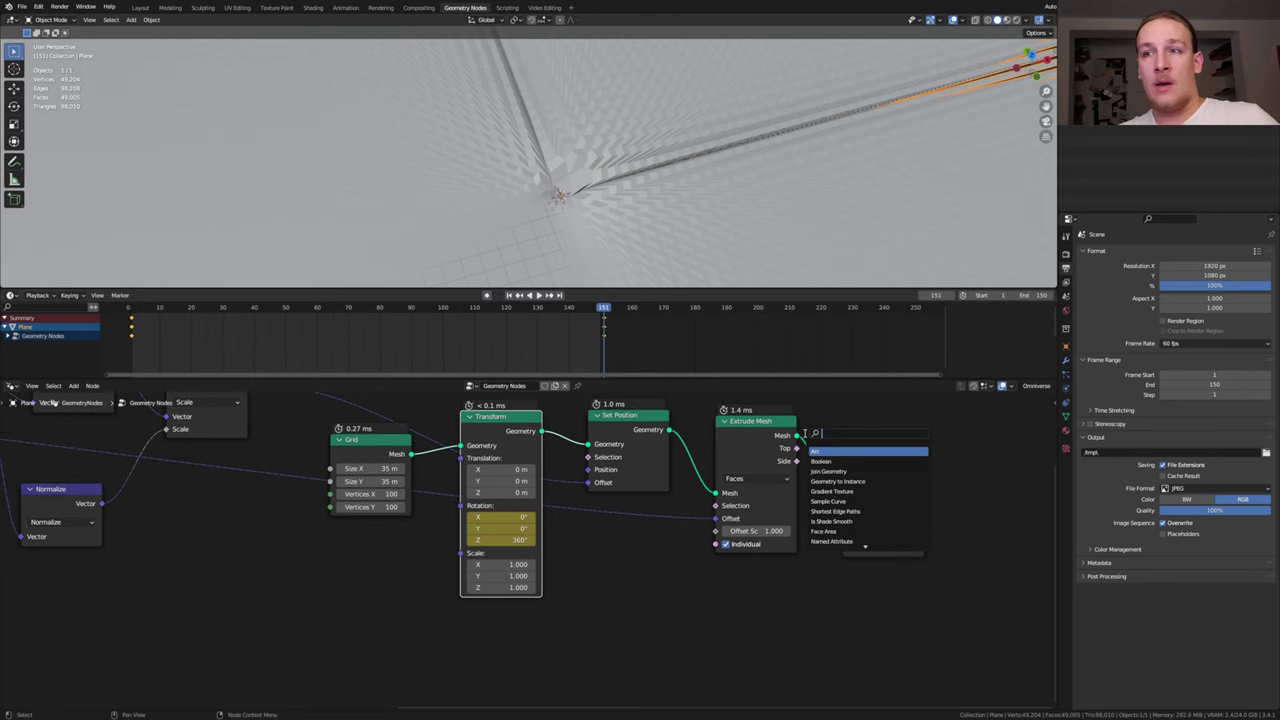
Insert a Set Material node between Extrude Mesh and Group Output, assign the plane's new material in it, and save the file.
text(set m)
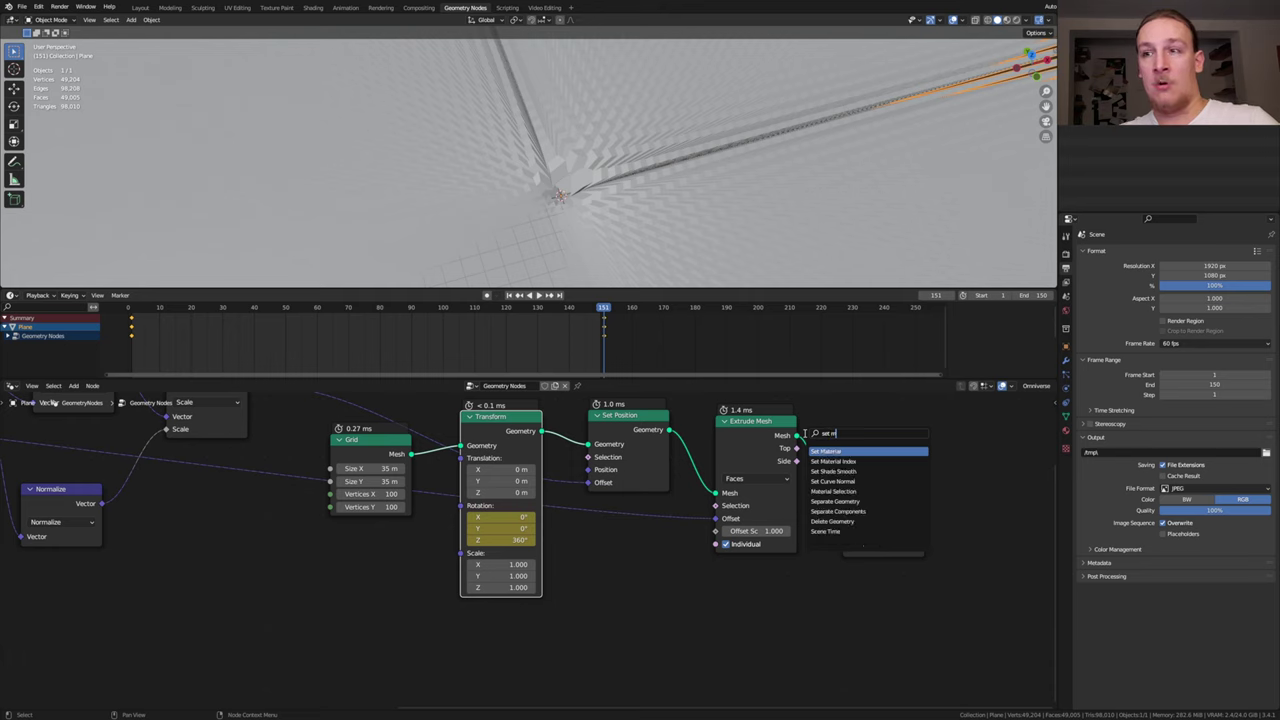
click(826, 461)
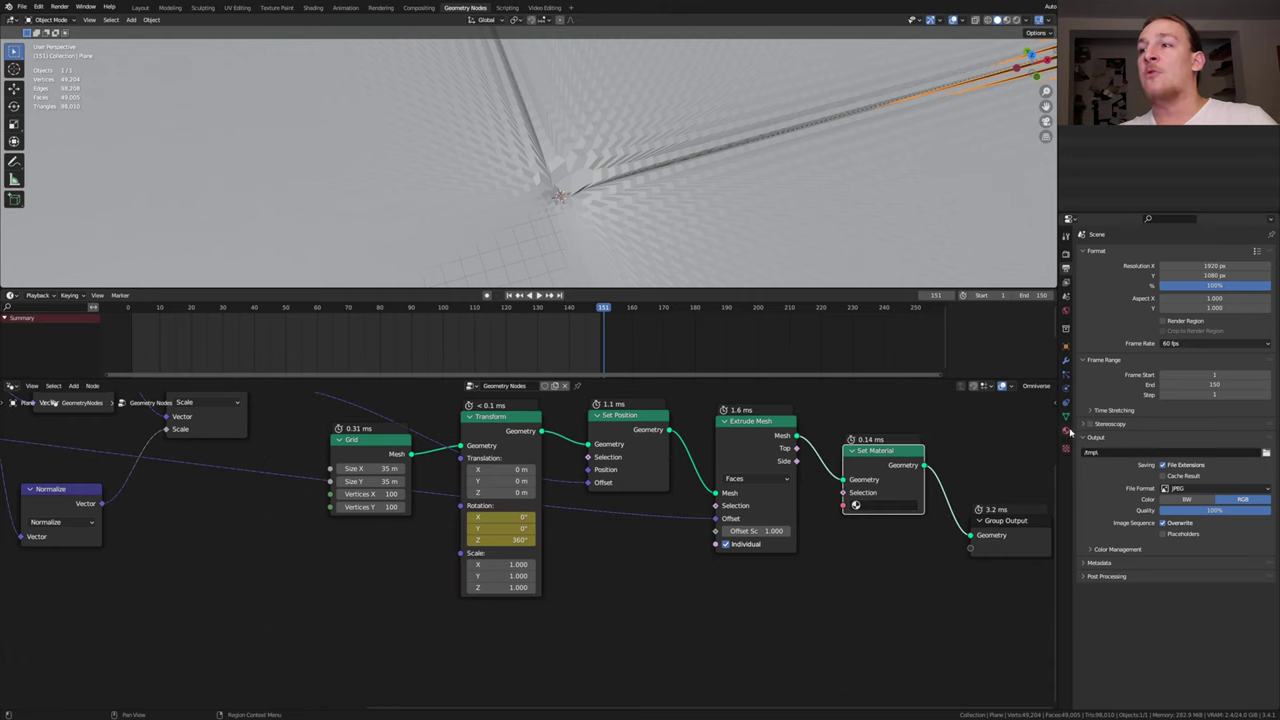
click(1066, 430)
click(1188, 295)
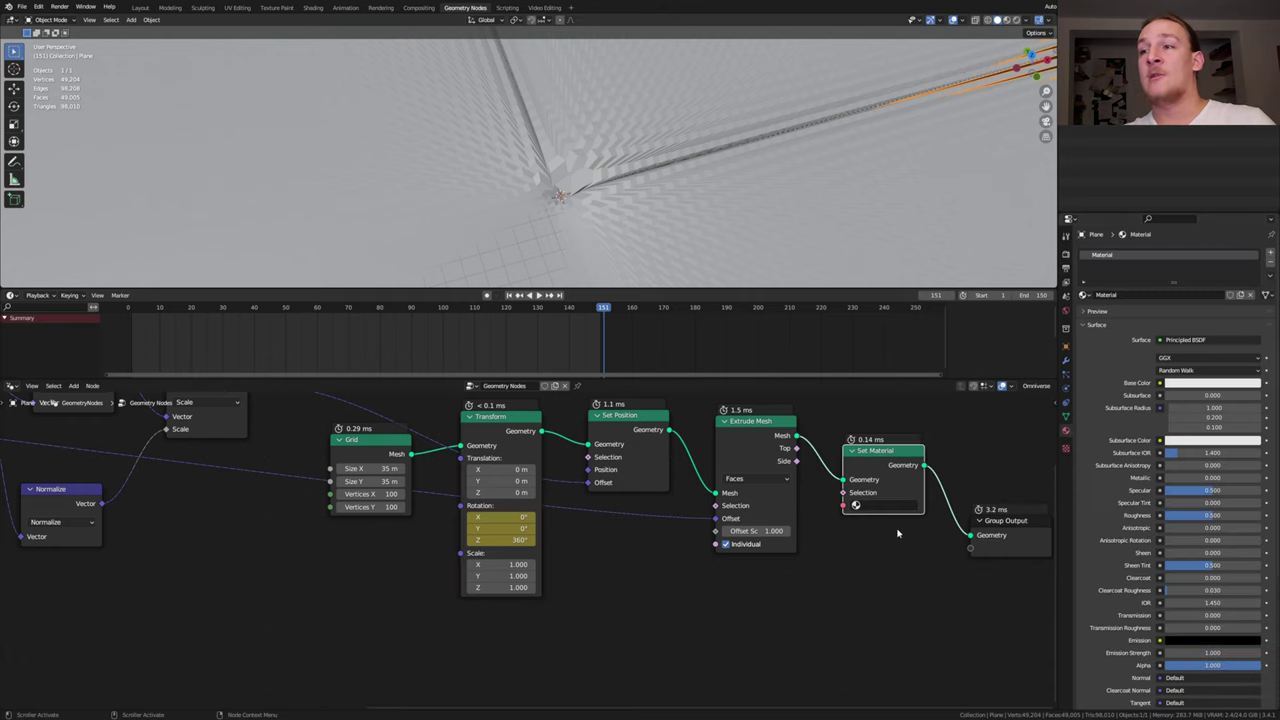
click(891, 506)
click(891, 522)
key(ctrl+s)
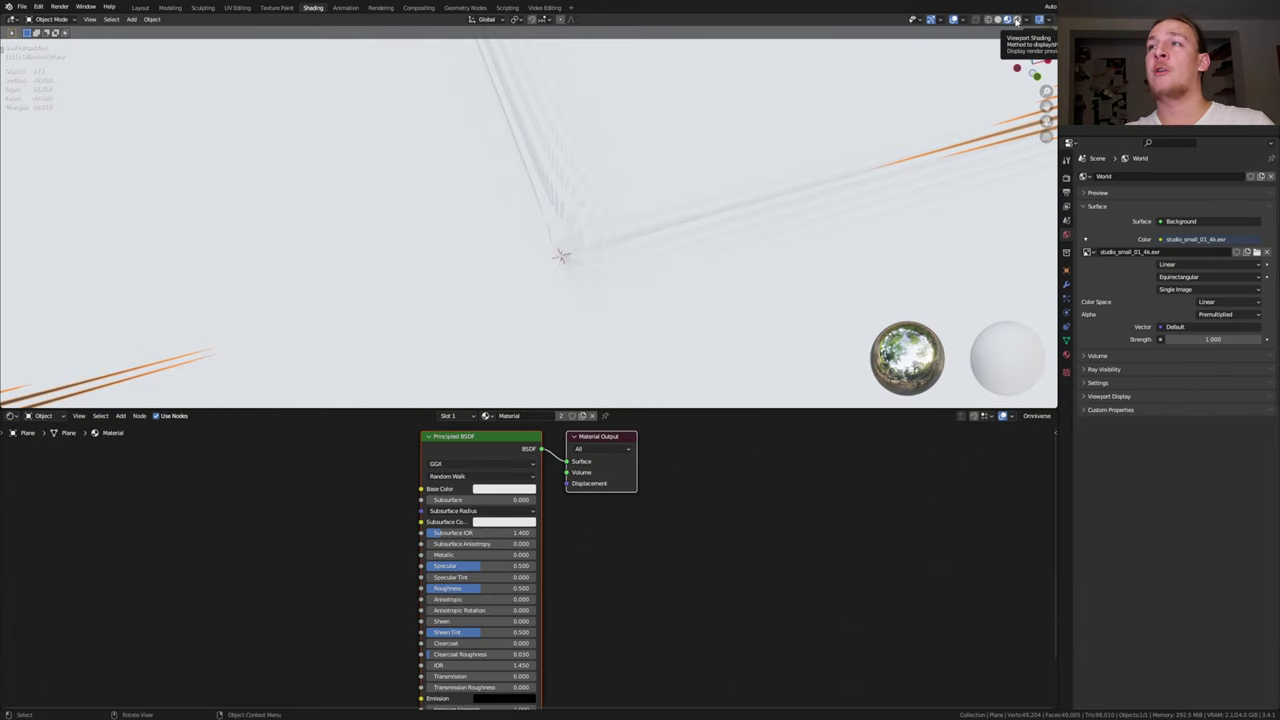
Show the viewport in rendered shading and configure Eevee as render engine with the Very High Contrast colour management look.
click(1016, 19)
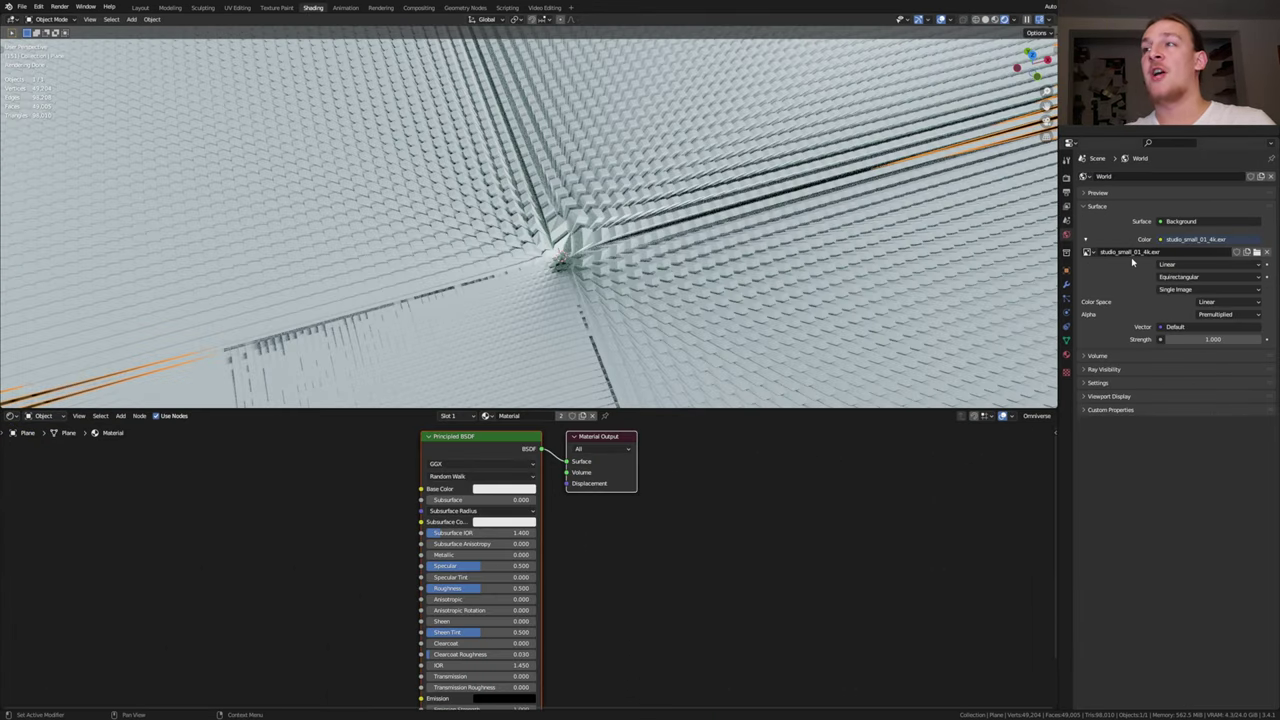
click(1066, 180)
click(1190, 177)
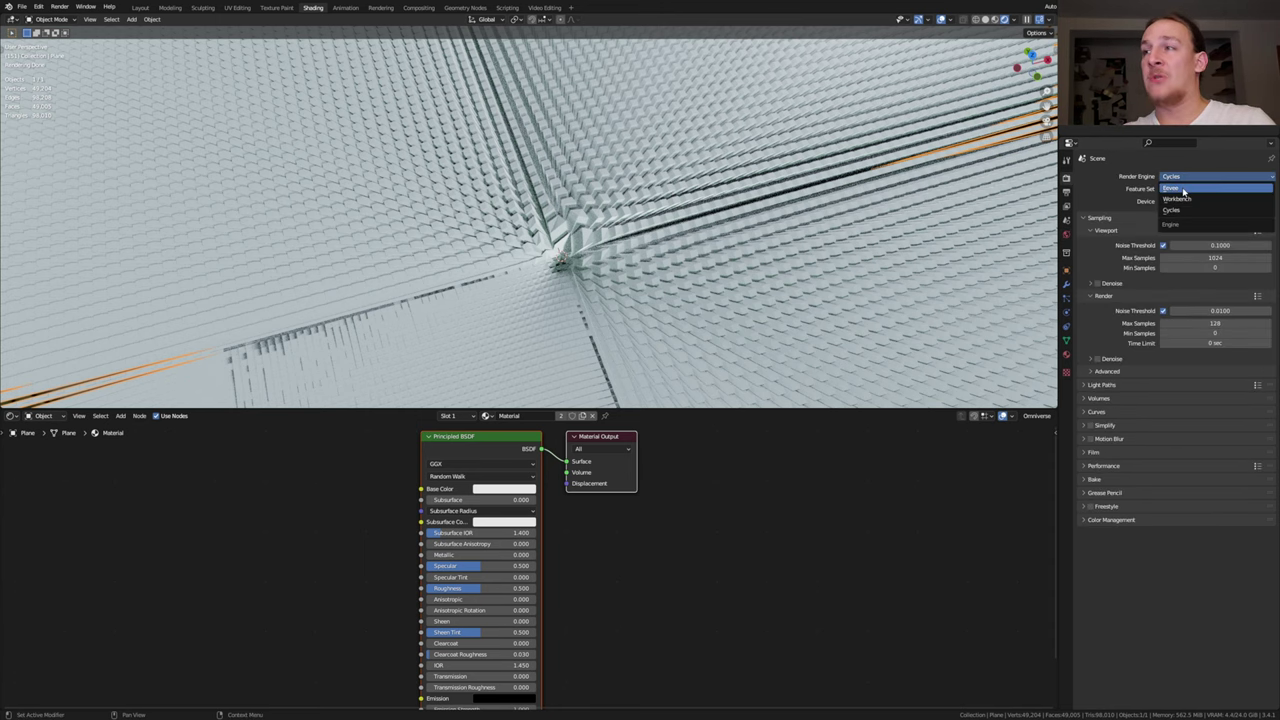
click(1180, 189)
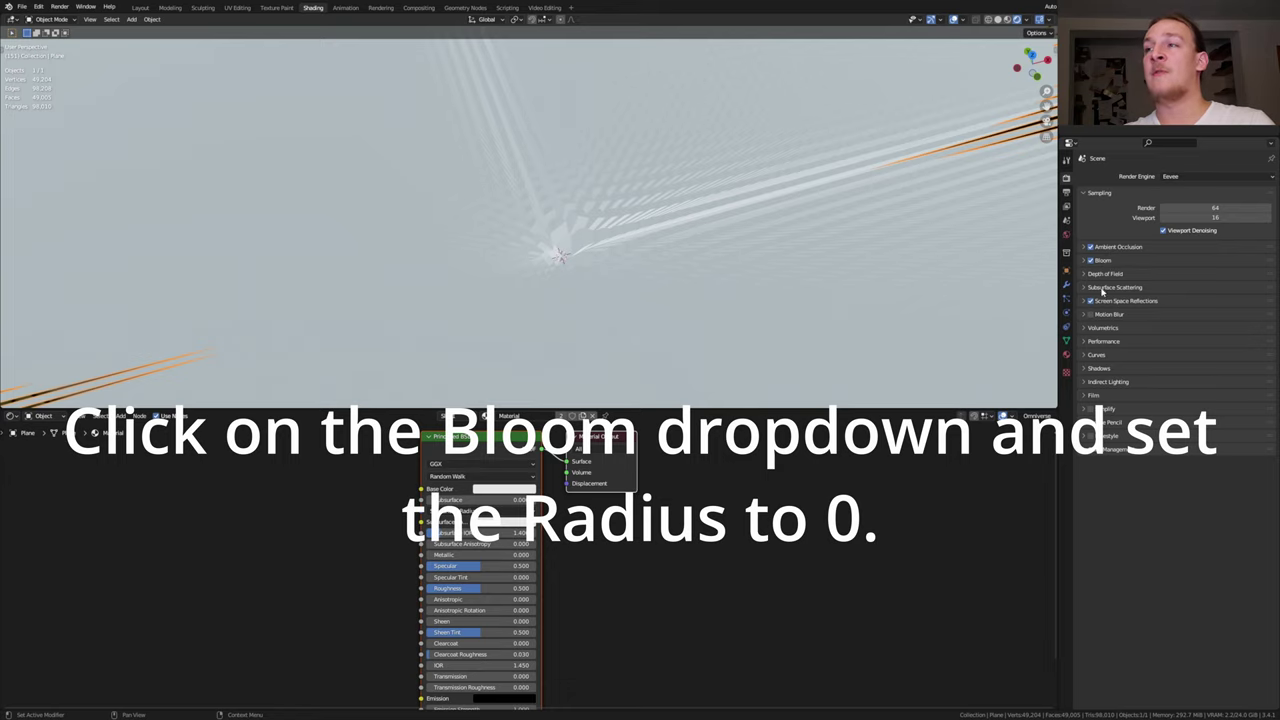
click(1110, 449)
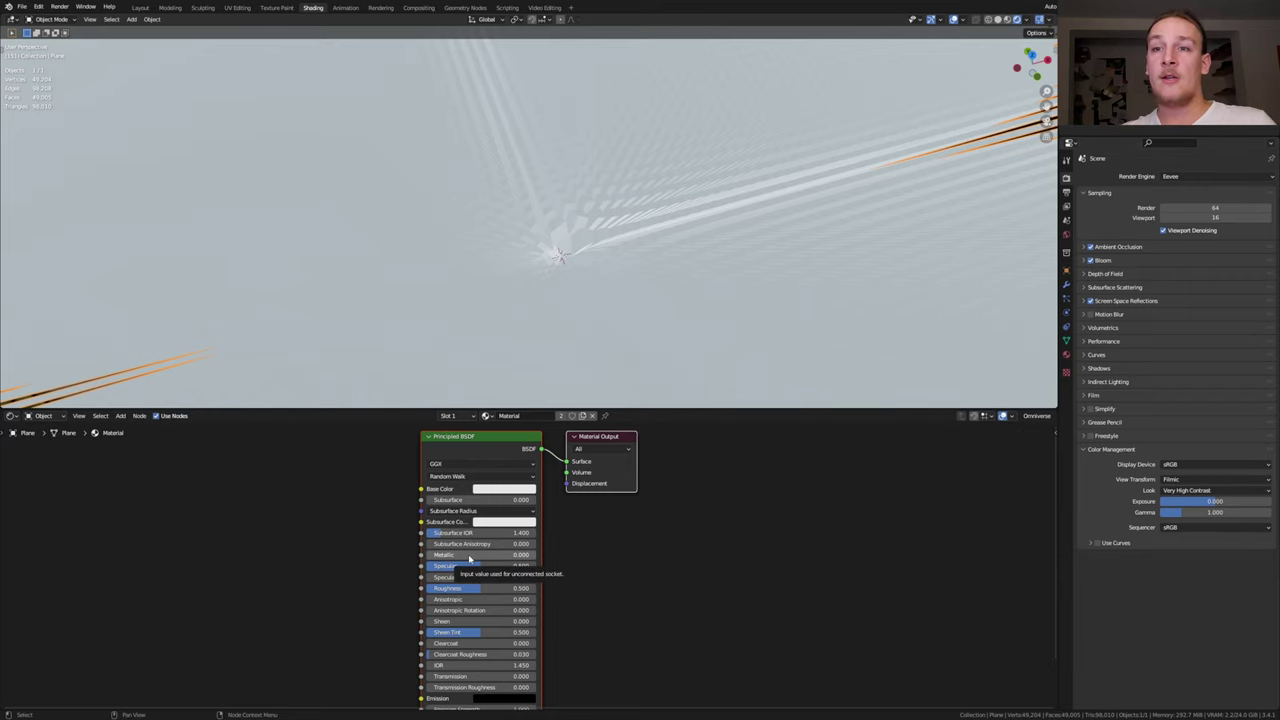
Set the Principled BSDF's Metallic to 1 and its Roughness to 0.
drag(469, 557, 536, 557)
drag(483, 589, 427, 590)
middle_drag(426, 592, 446, 670)
Add an Emission shader node above the Principled BSDF.
key(shift+a)
text(em)
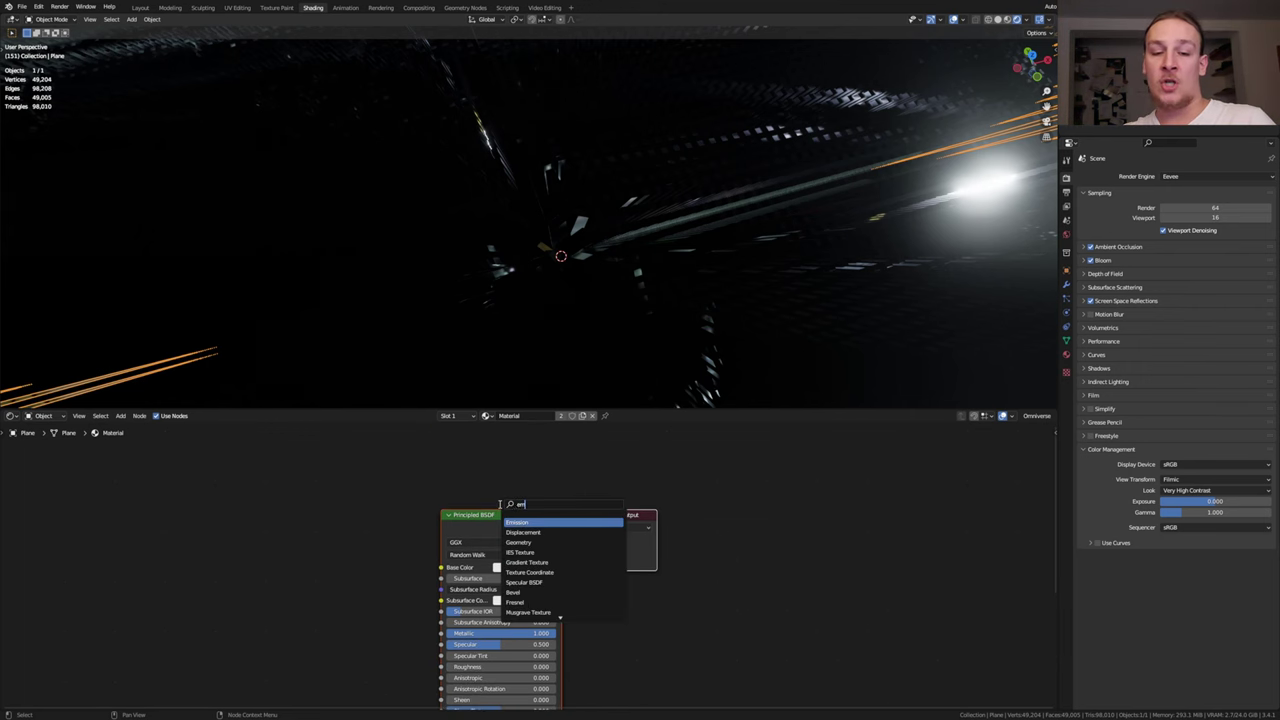
key(Return)
click(516, 470)
Insert a Mix Shader between the Principled BSDF and Material Output, and connect the Emission to its first shader input.
key(shift+a)
text(m)
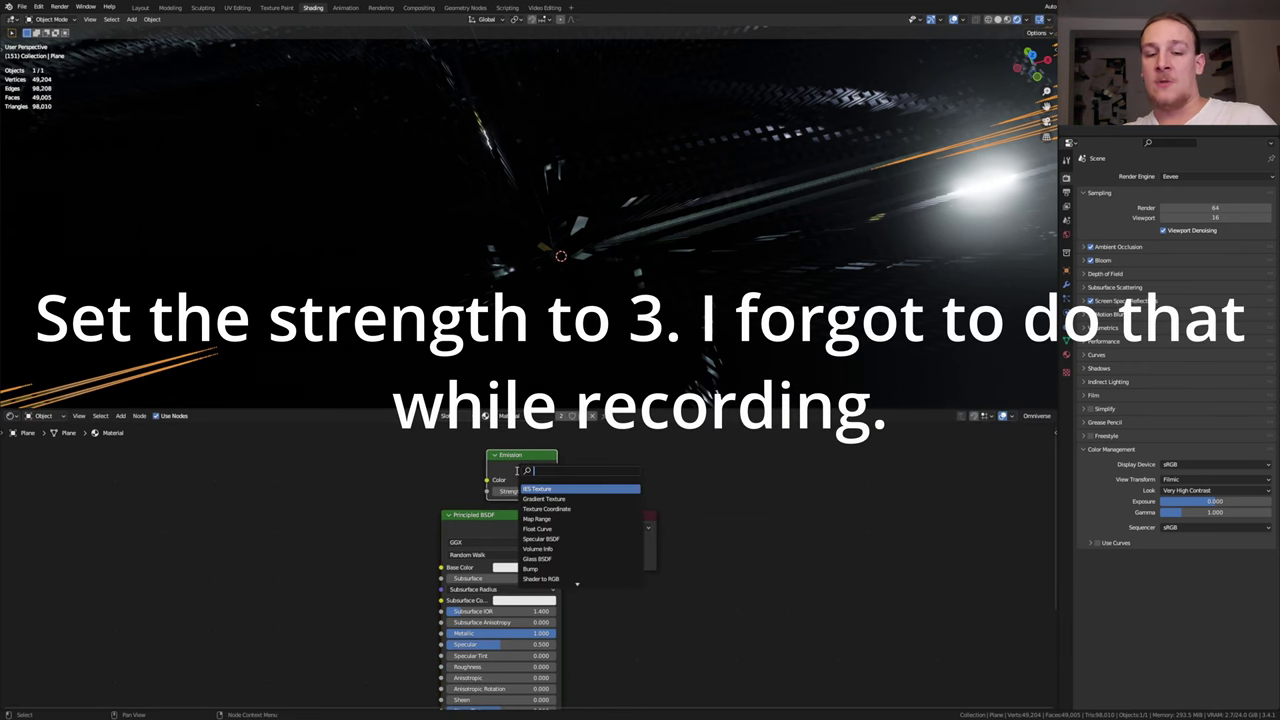
text(i)
click(540, 499)
click(630, 499)
drag(557, 467, 603, 521)
Add an Ambient Occlusion node and connect its Color to the Principled Base Color, the Emission Color and the Mix Shader's Fac.
key(shift+a)
text(am)
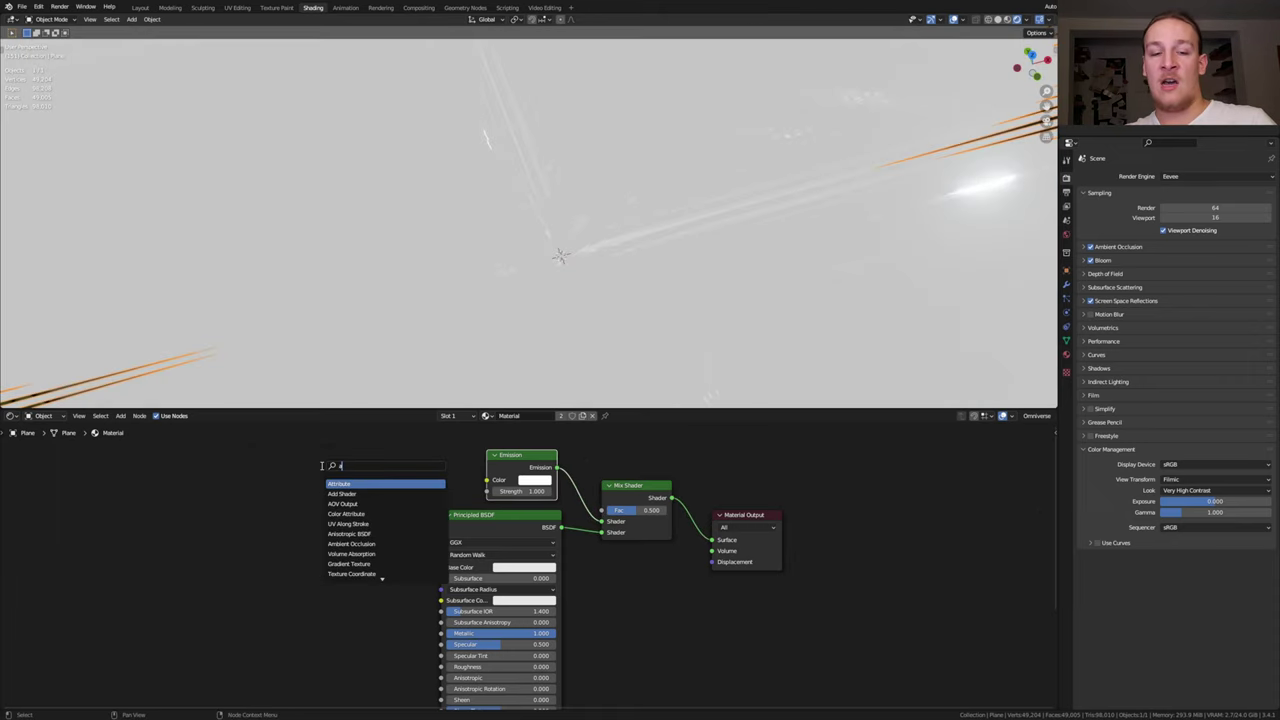
key(Return)
click(220, 478)
drag(278, 477, 432, 566)
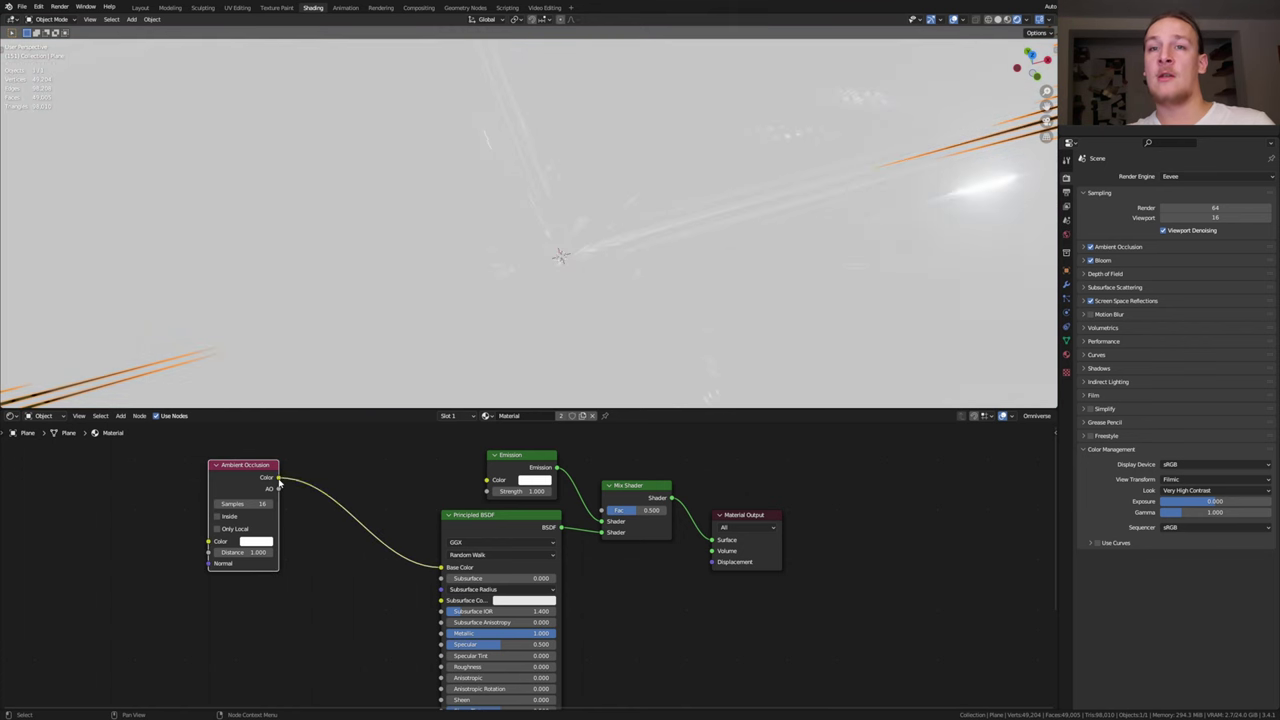
drag(279, 477, 487, 480)
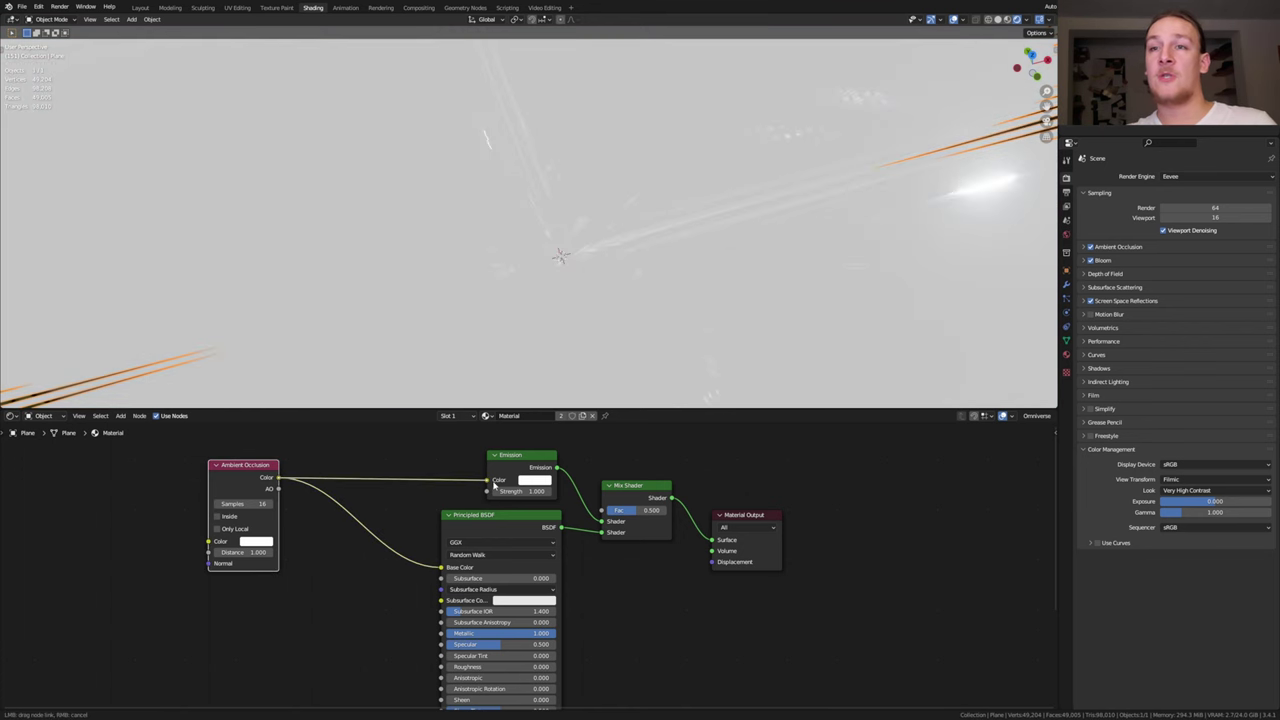
drag(280, 484, 602, 510)
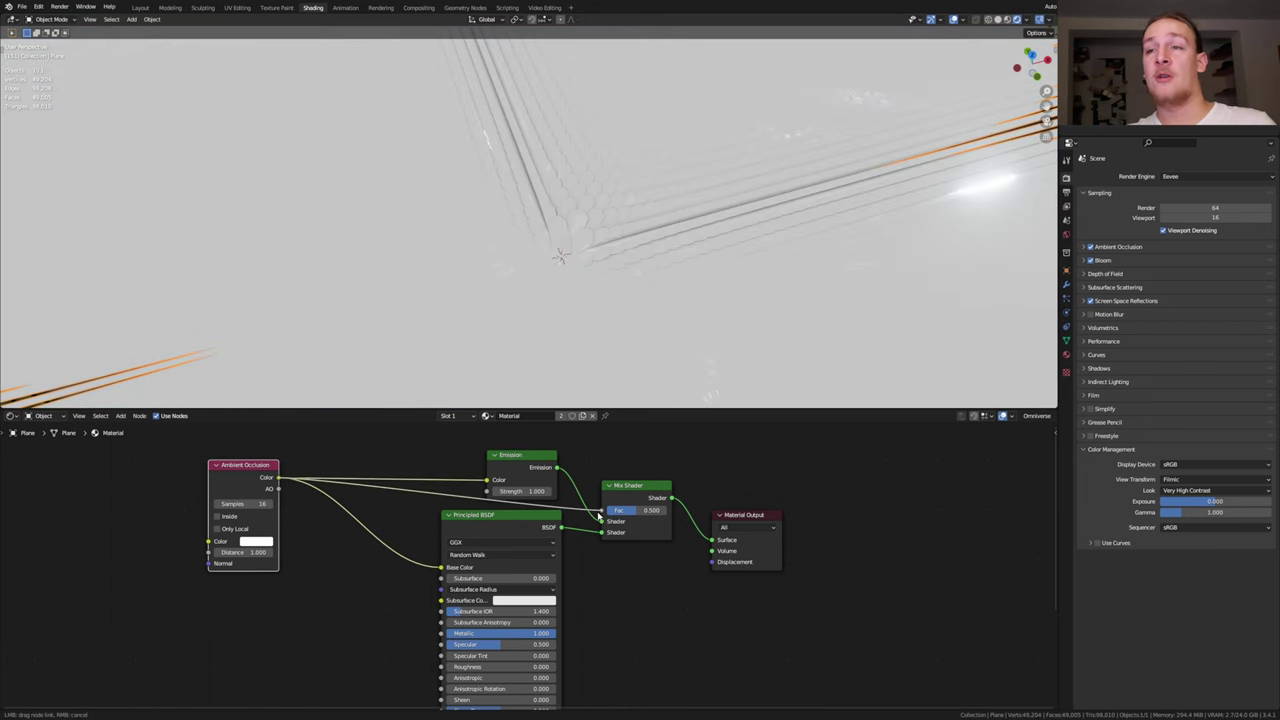
Merge the three Ambient Occlusion color links through a reroute and insert a ColorRamp between the Ambient Occlusion node and the reroute.
shift+right_drag(373, 586, 408, 456)
key(shift+a)
click(406, 460)
text(co)
key(Return)
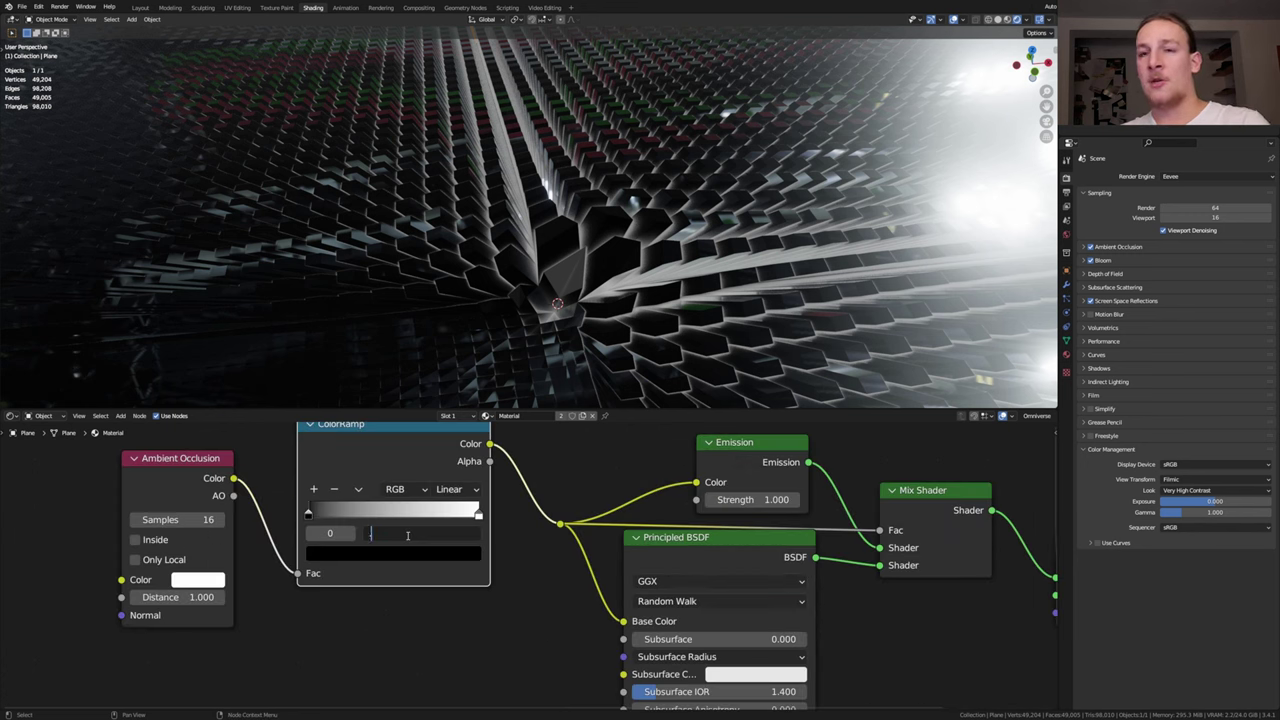
Set the ColorRamp's black stop to position 0.2 and white stop to 0.8, and enable Inside on the Ambient Occlusion node.
drag(376, 534, 491, 527)
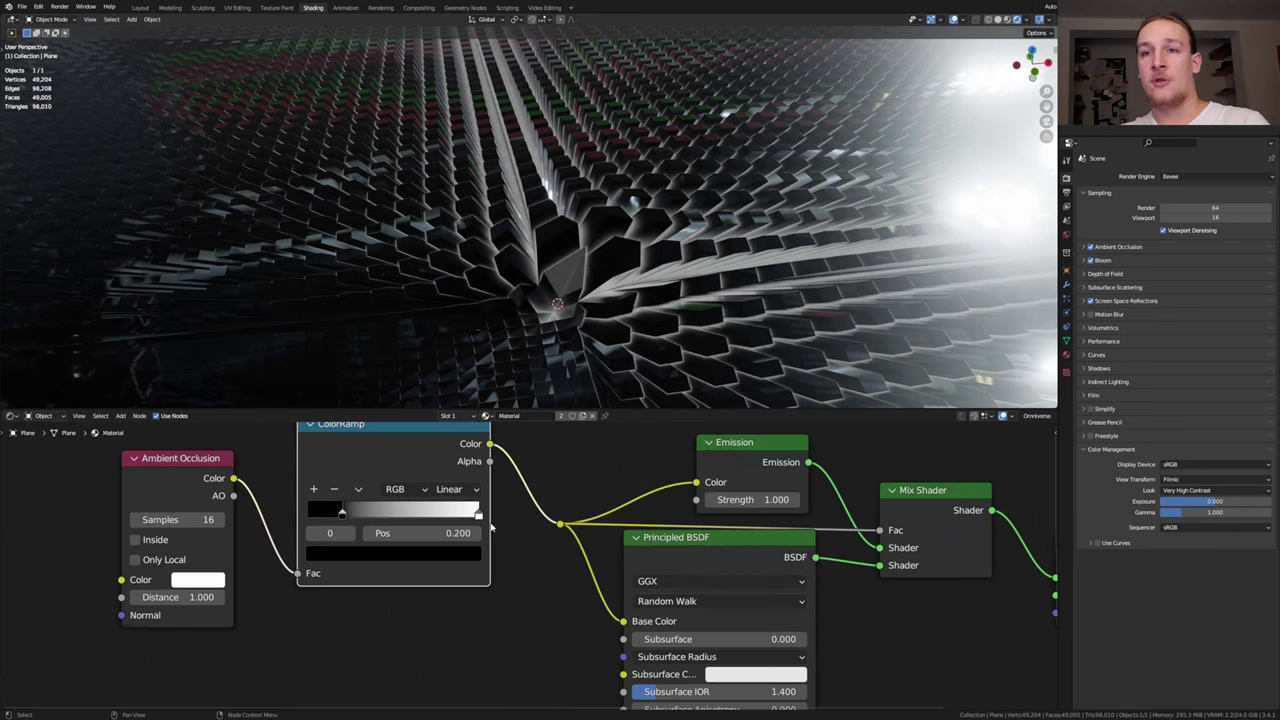
click(482, 514)
click(420, 533)
text(0.8)
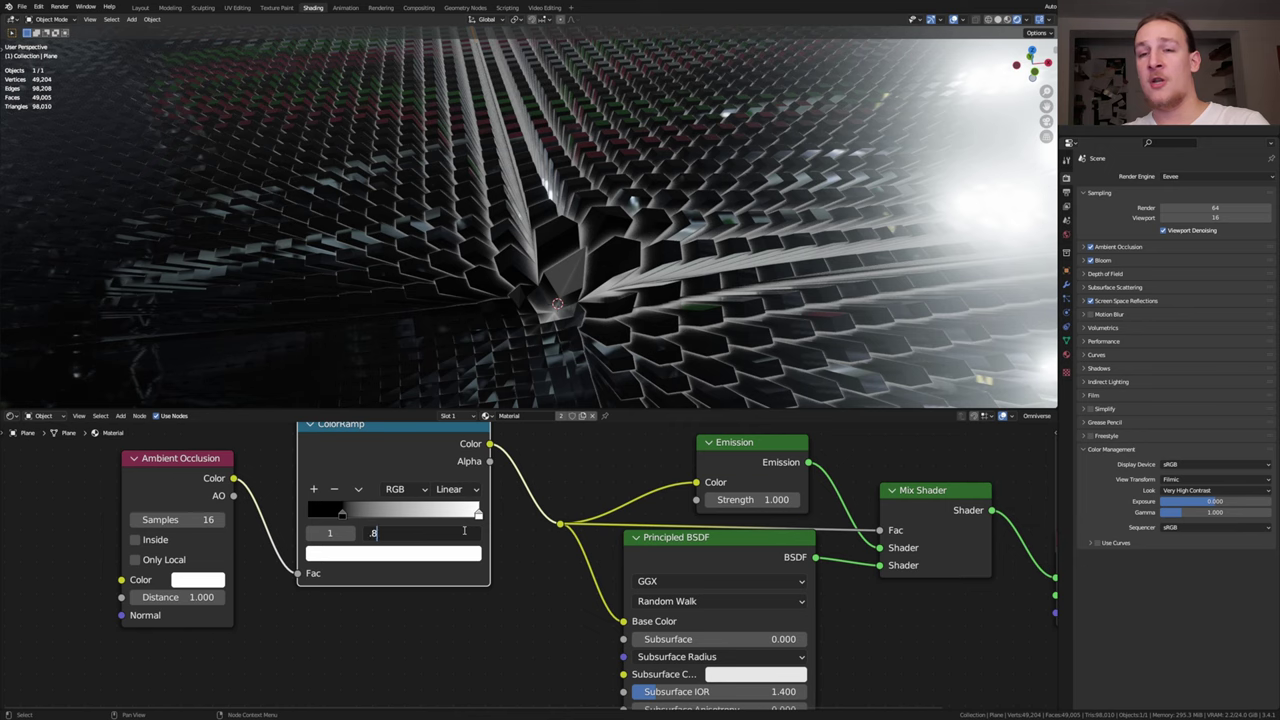
key(Return)
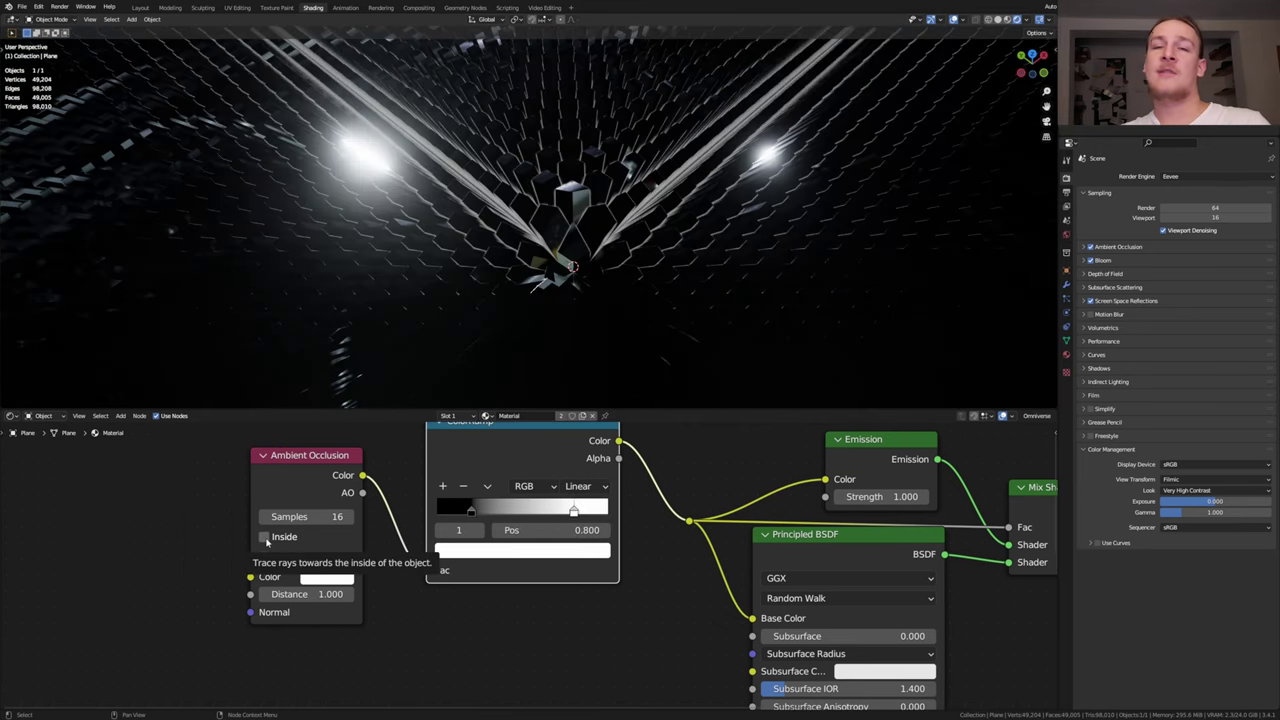
click(265, 537)
In the Layout workspace, centre the view on the plane and orbit from the front view by 45° to look down diagonally.
click(140, 10)
middle_drag(580, 350, 678, 374)
key(Tab)
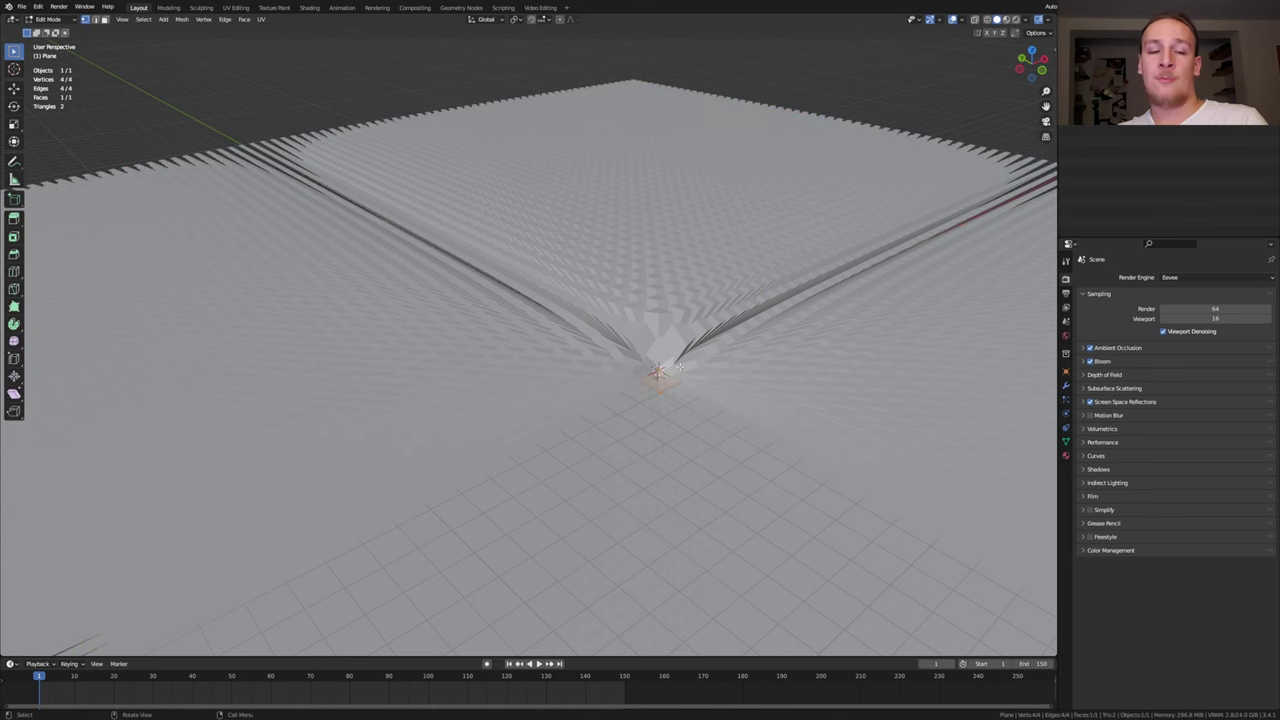
key(KP_Decimal)
key(KP_1)
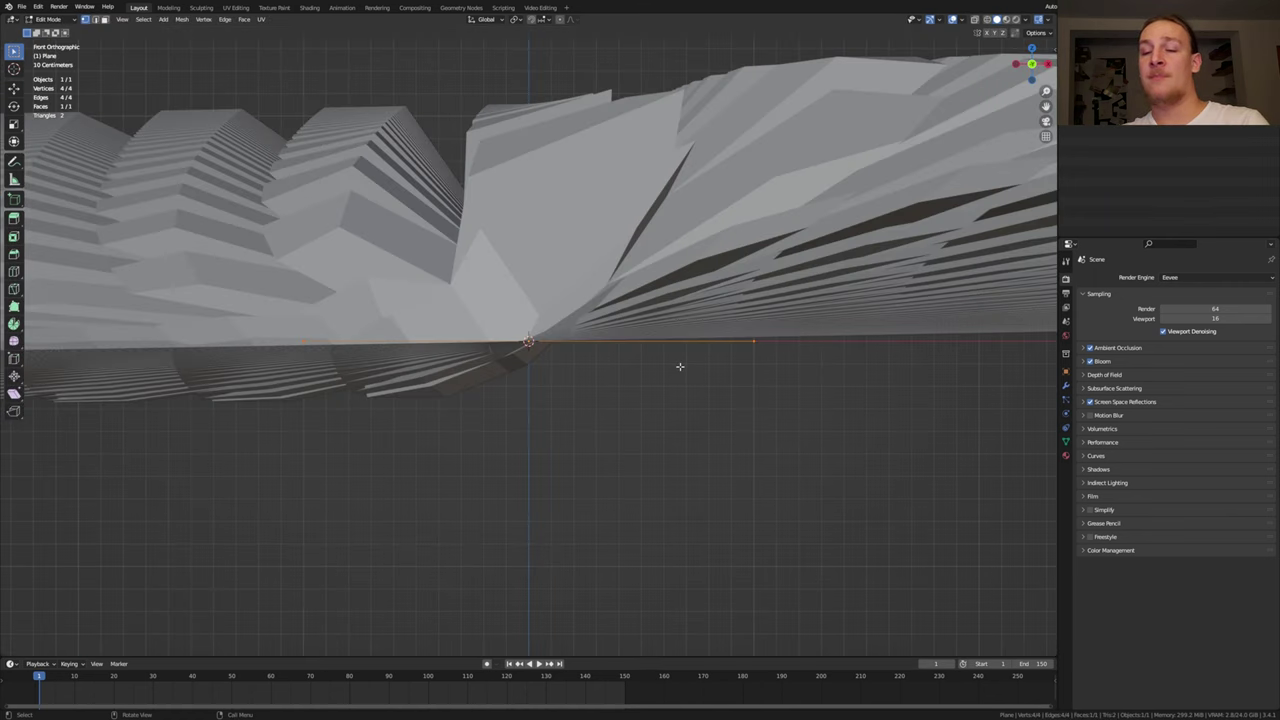
key(KP_4)
key(KP_4)
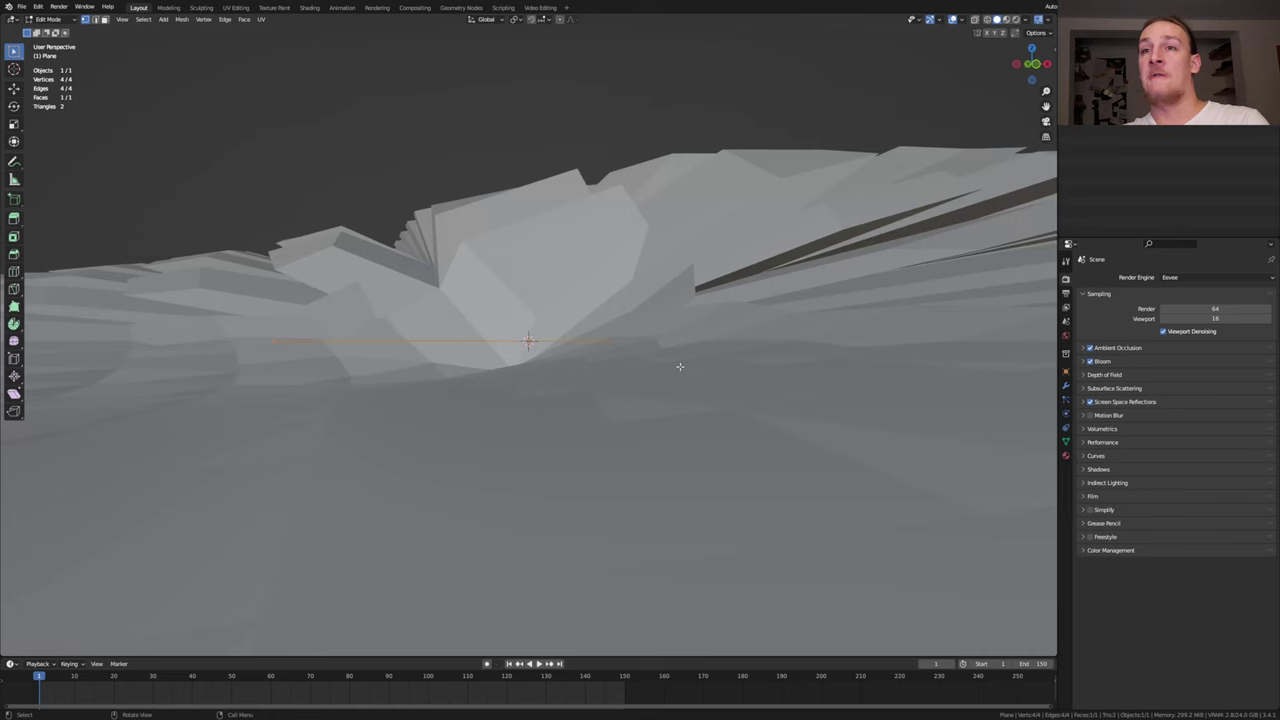
key(KP_4)
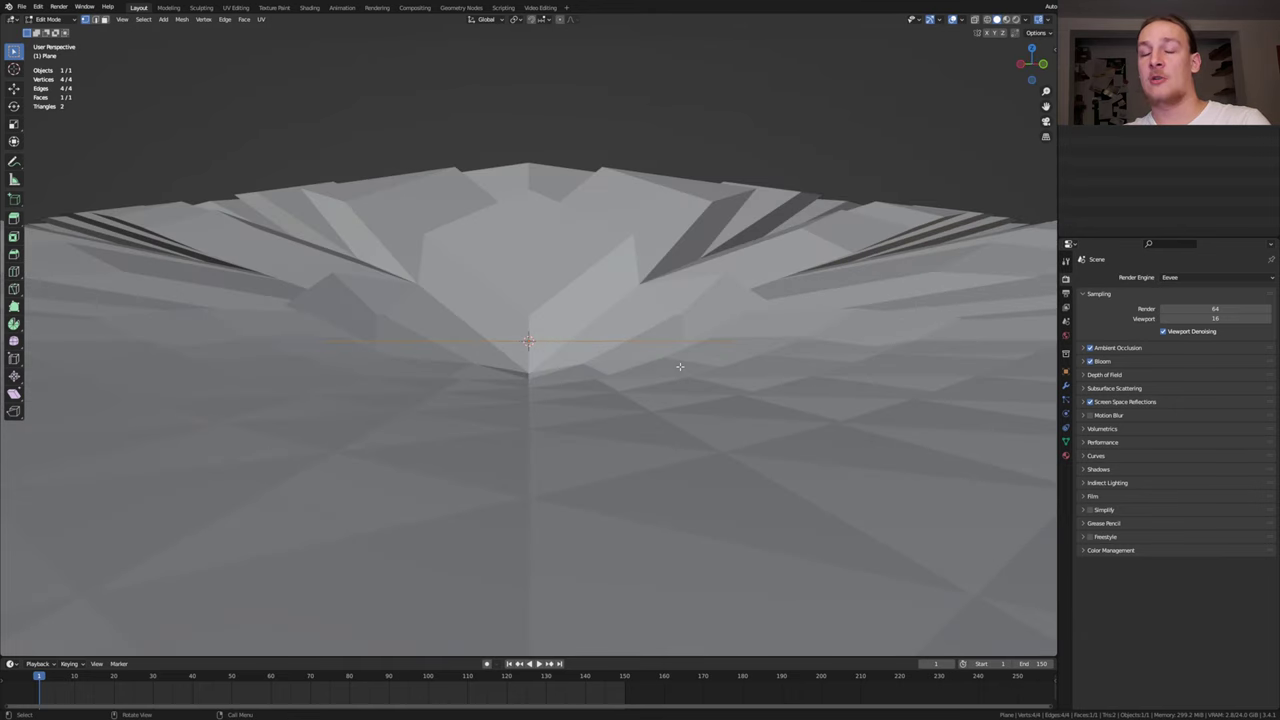
key(KP_2)
key(Tab)
Add a camera and align it to the current view.
key(shift+a)
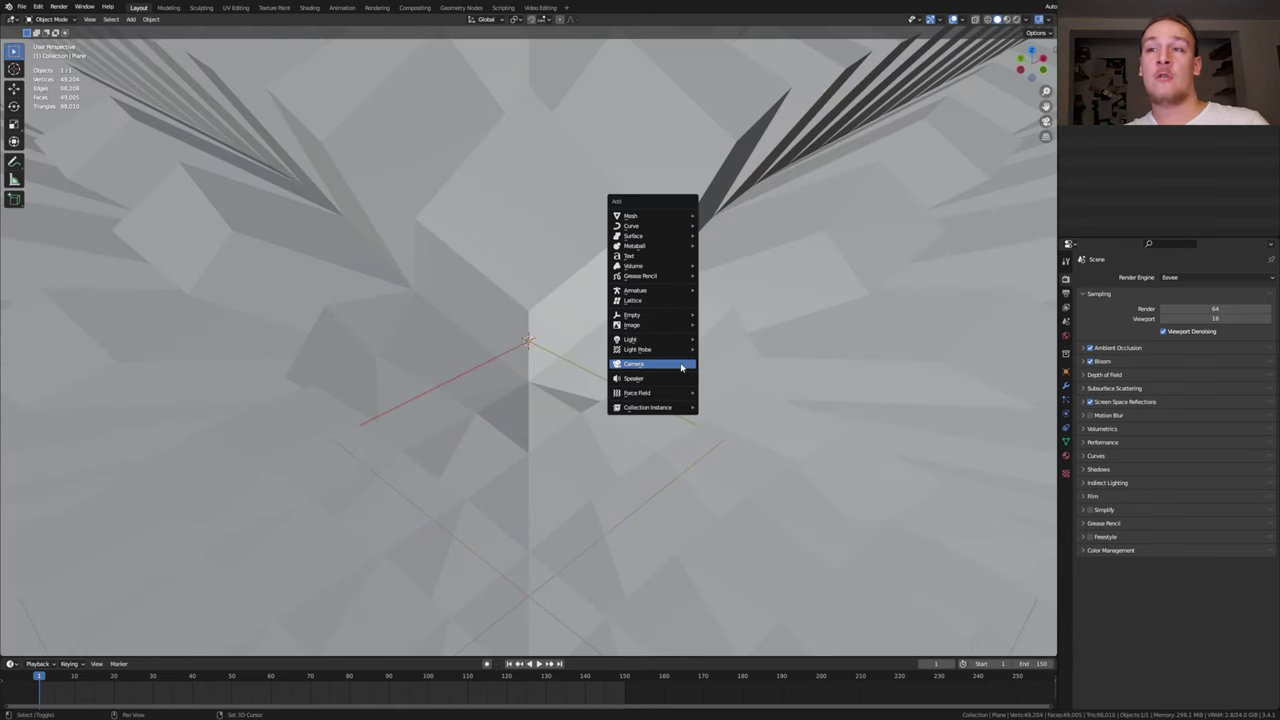
click(681, 366)
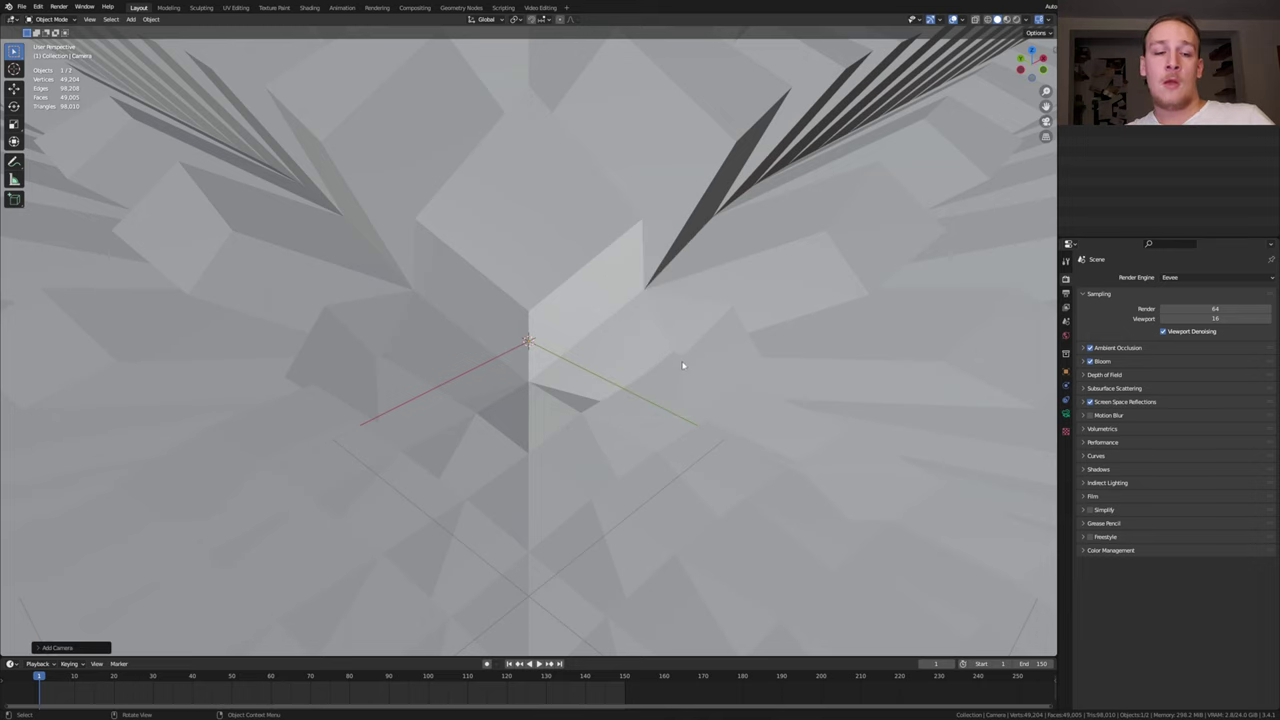
key(ctrl+alt+KP_0)
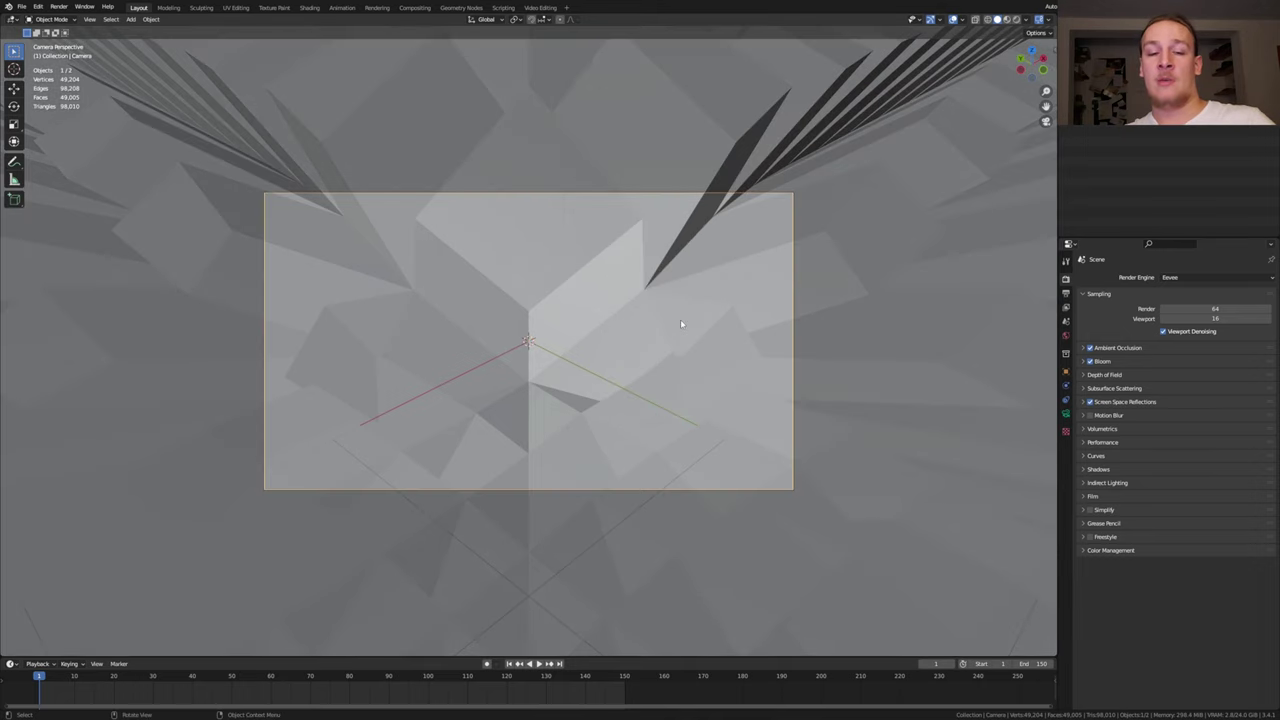
Move the camera back along its local Z axis and about 0.56 m up along its local Y axis.
key(g)
key(z)
key(z)
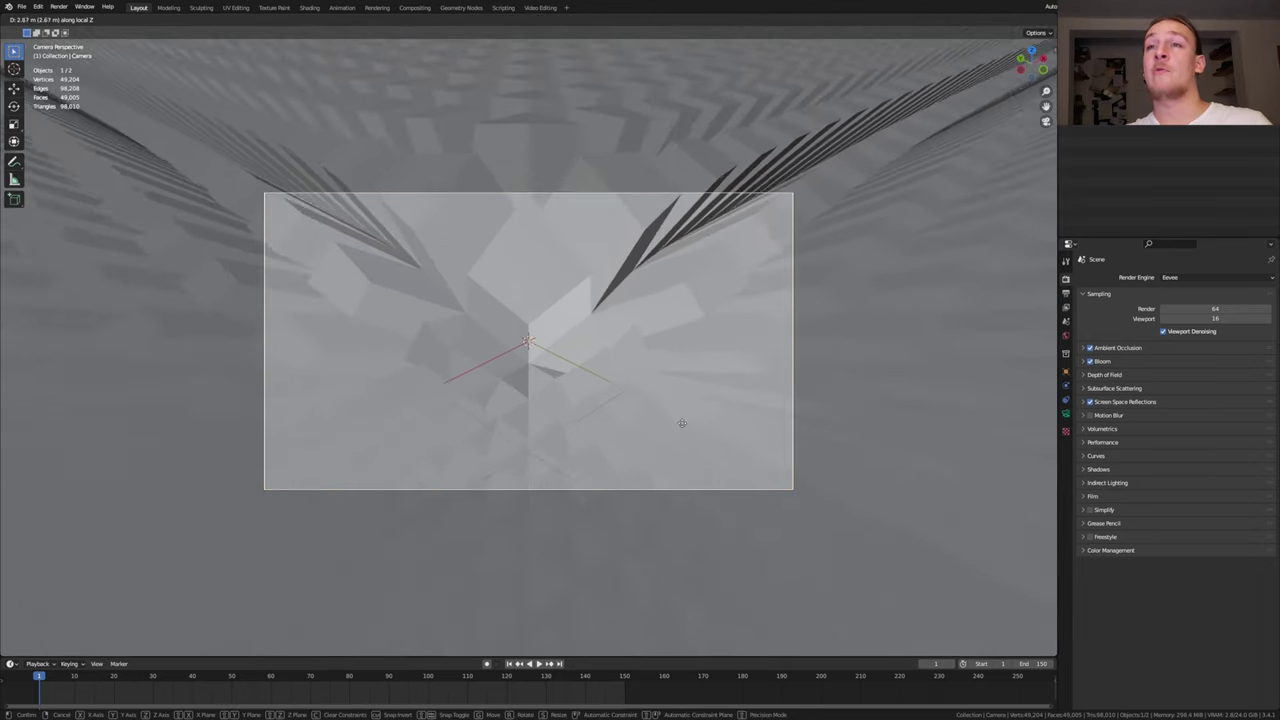
click(694, 505)
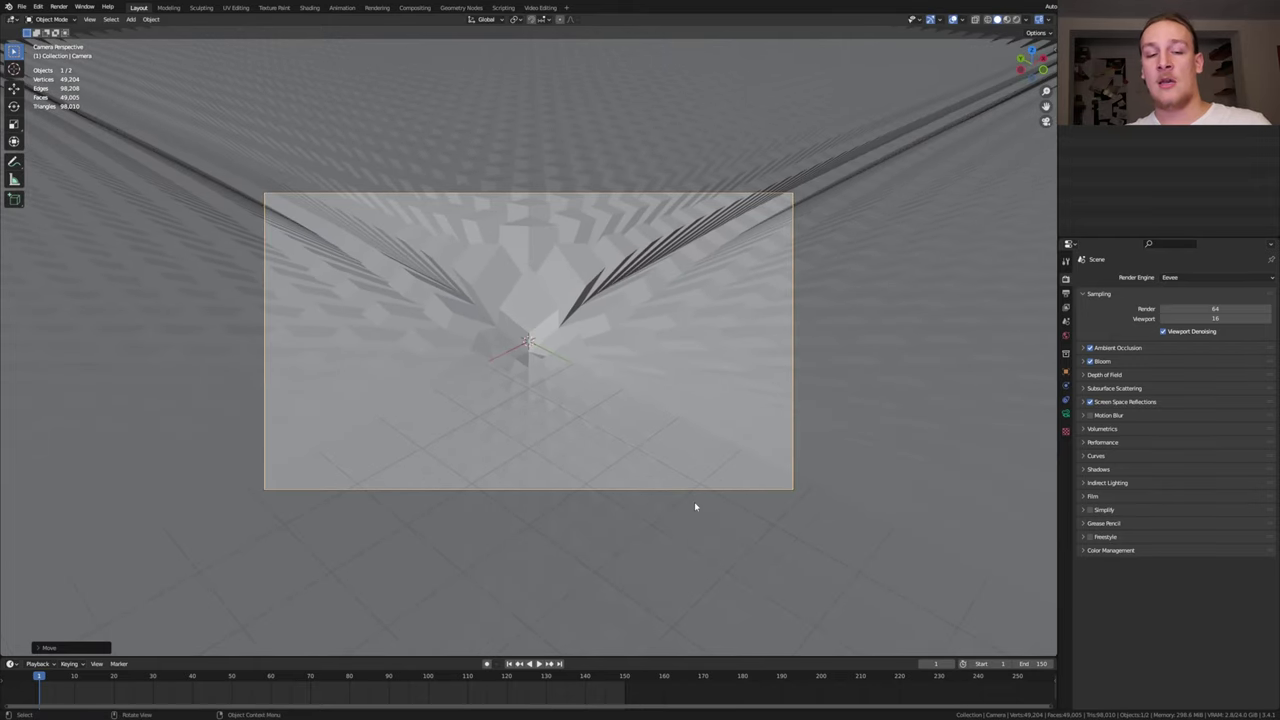
key(g)
key(y)
key(y)
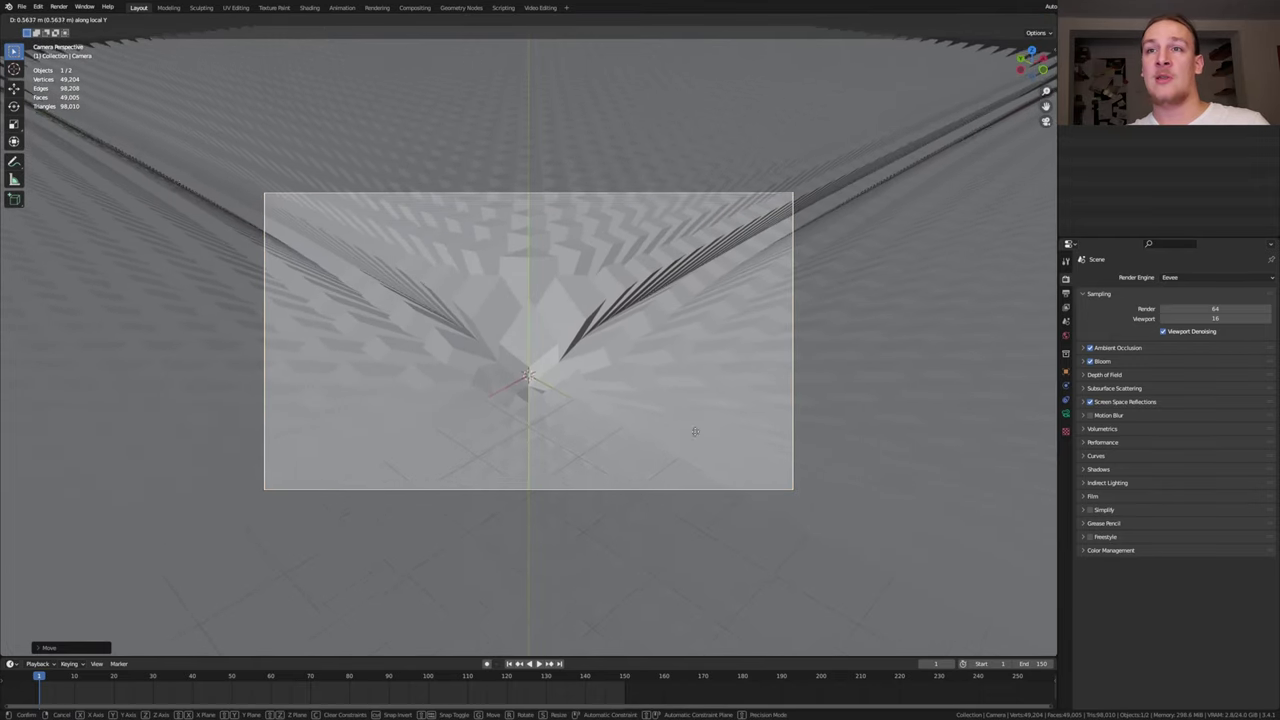
click(695, 431)
click(1066, 371)
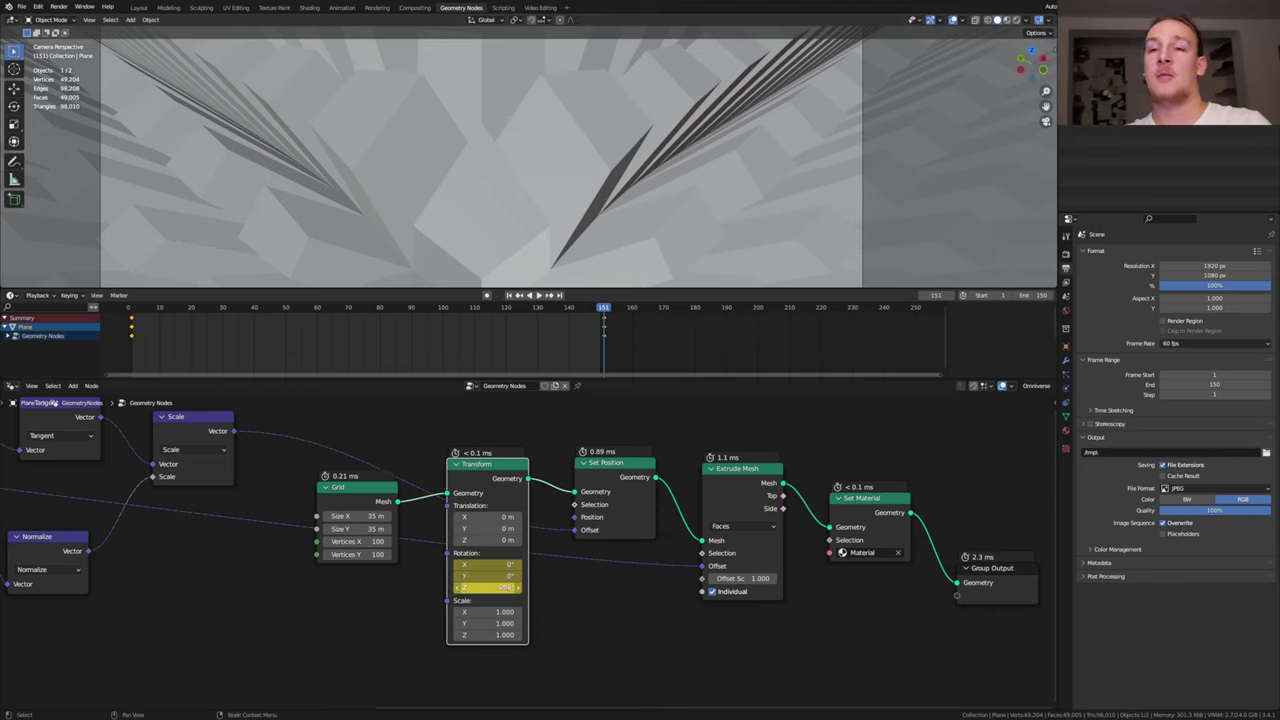
Keyframe the Transform node's Z rotation at 90° on frame 151, and save and render the scene as a still.
mouse_move(506, 588)
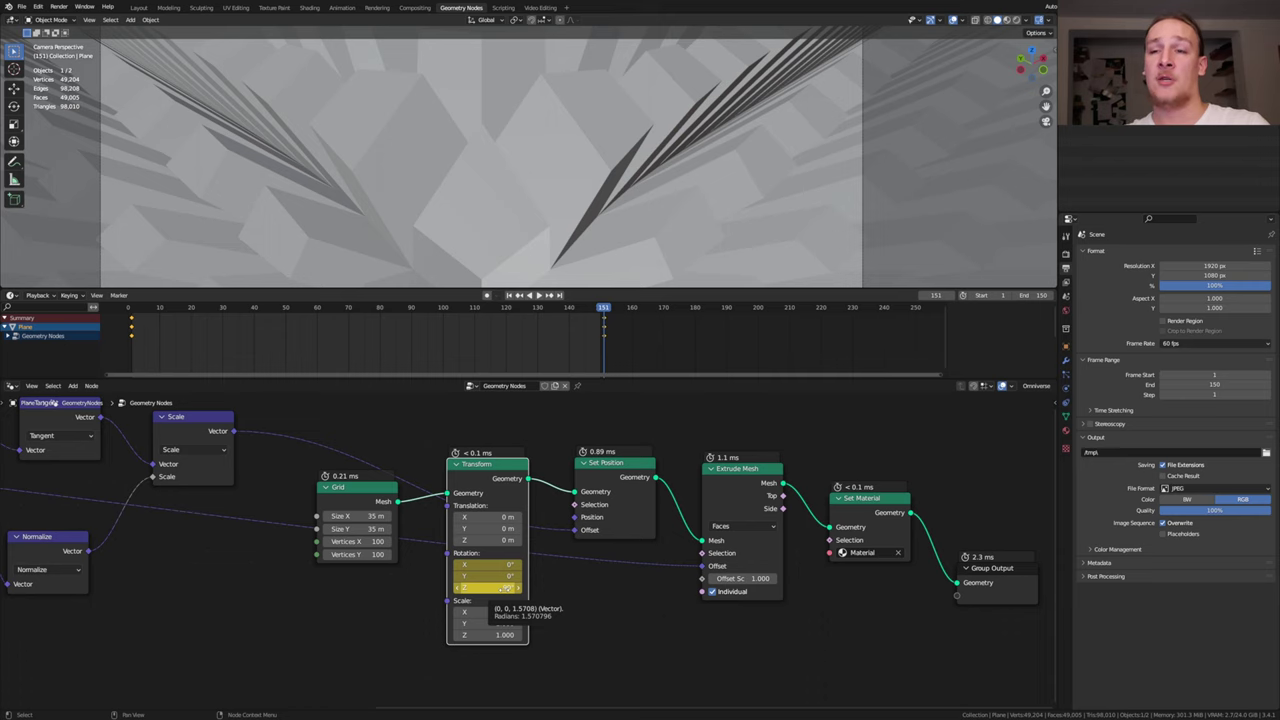
key(ctrl+s)
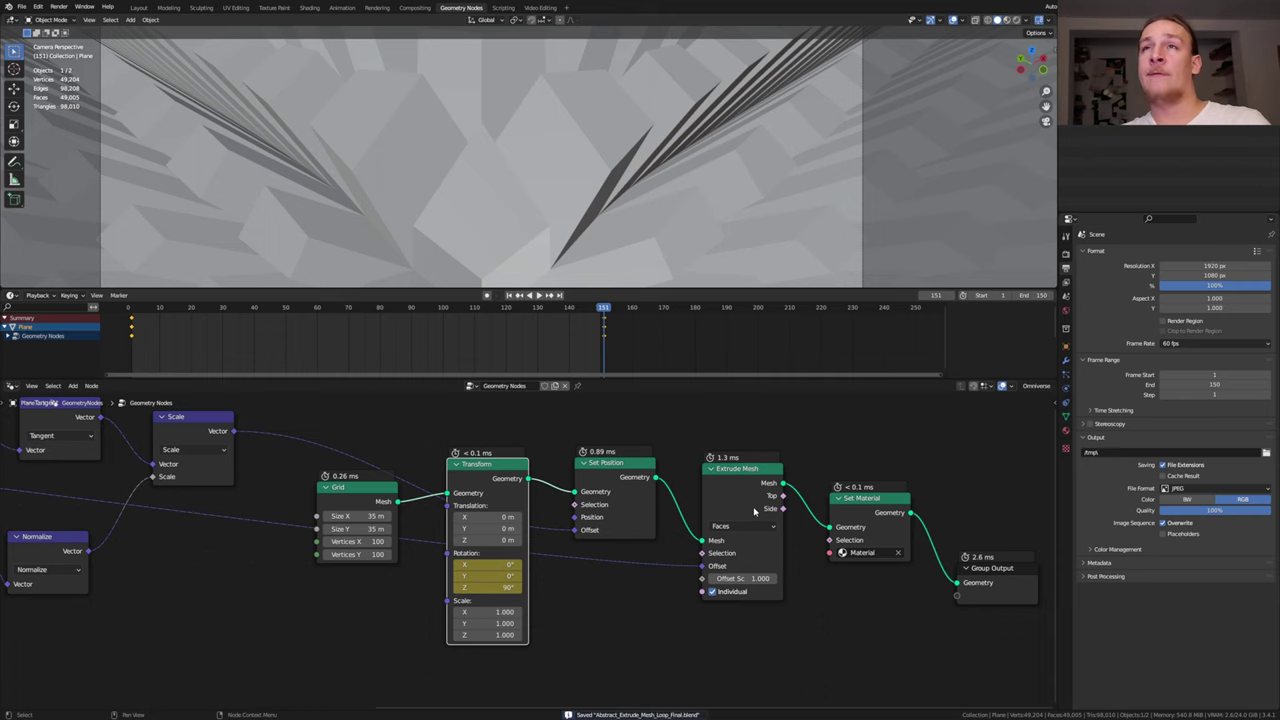
key(F12)
key(Escape)
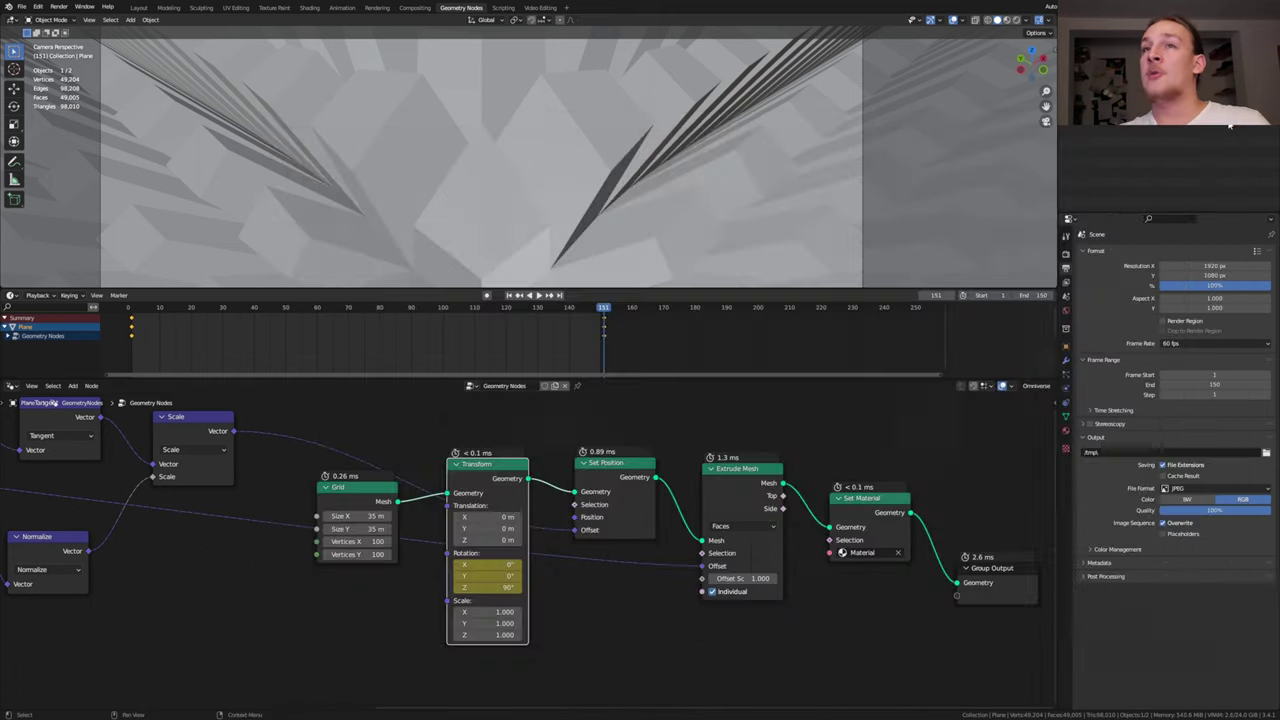
In the compositor, insert a Color Balance node between Render Layers and Composite and preview its output with a Viewer node.
click(414, 8)
key(shift+a)
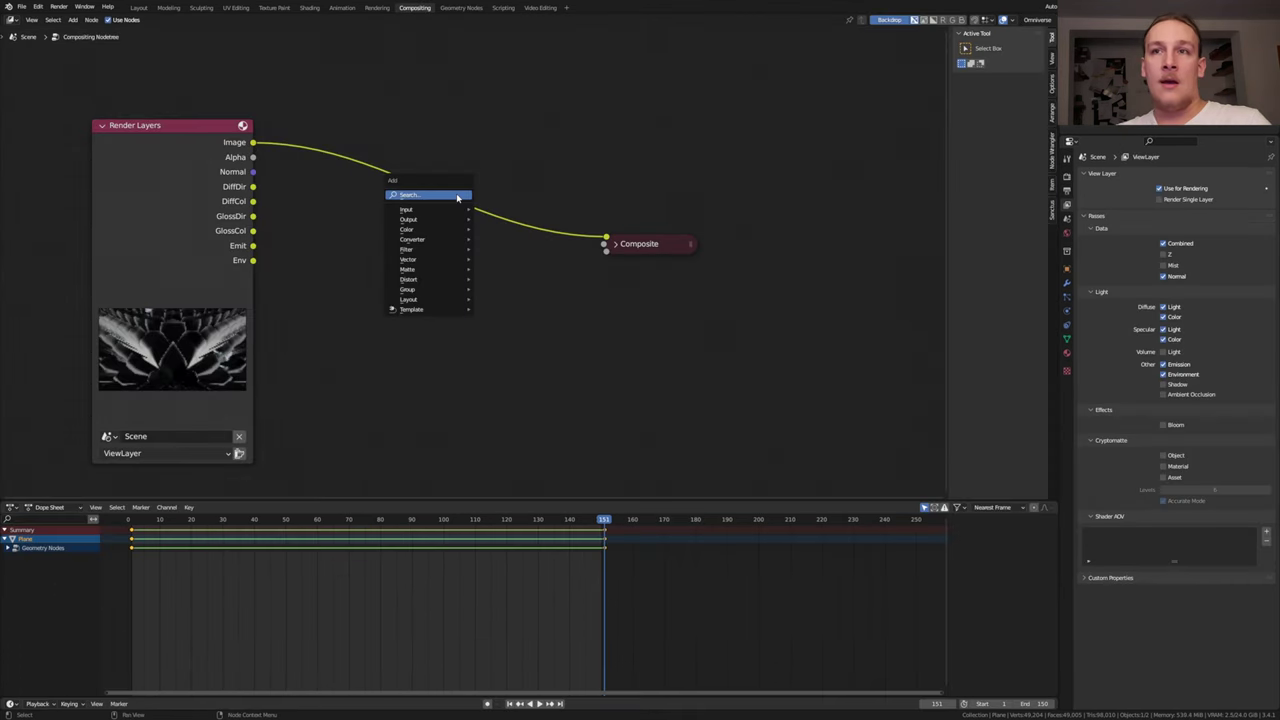
text(bal)
key(Return)
click(479, 152)
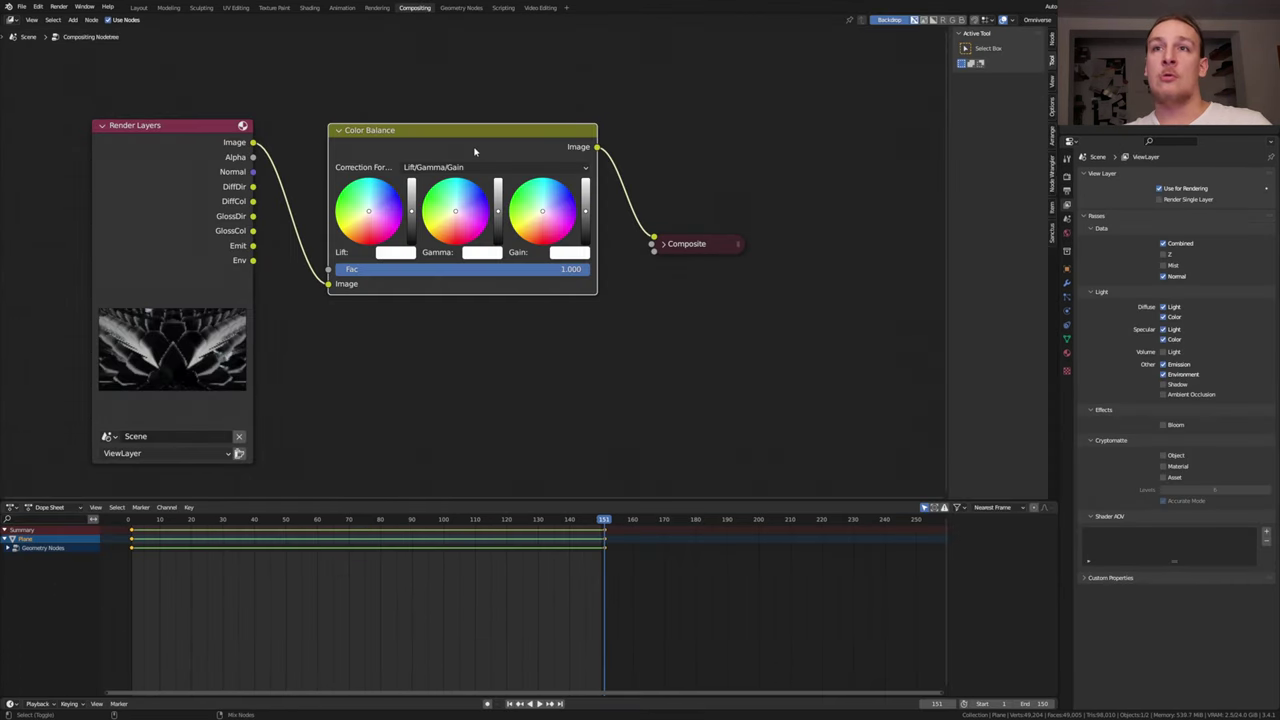
ctrl+shift+click(479, 152)
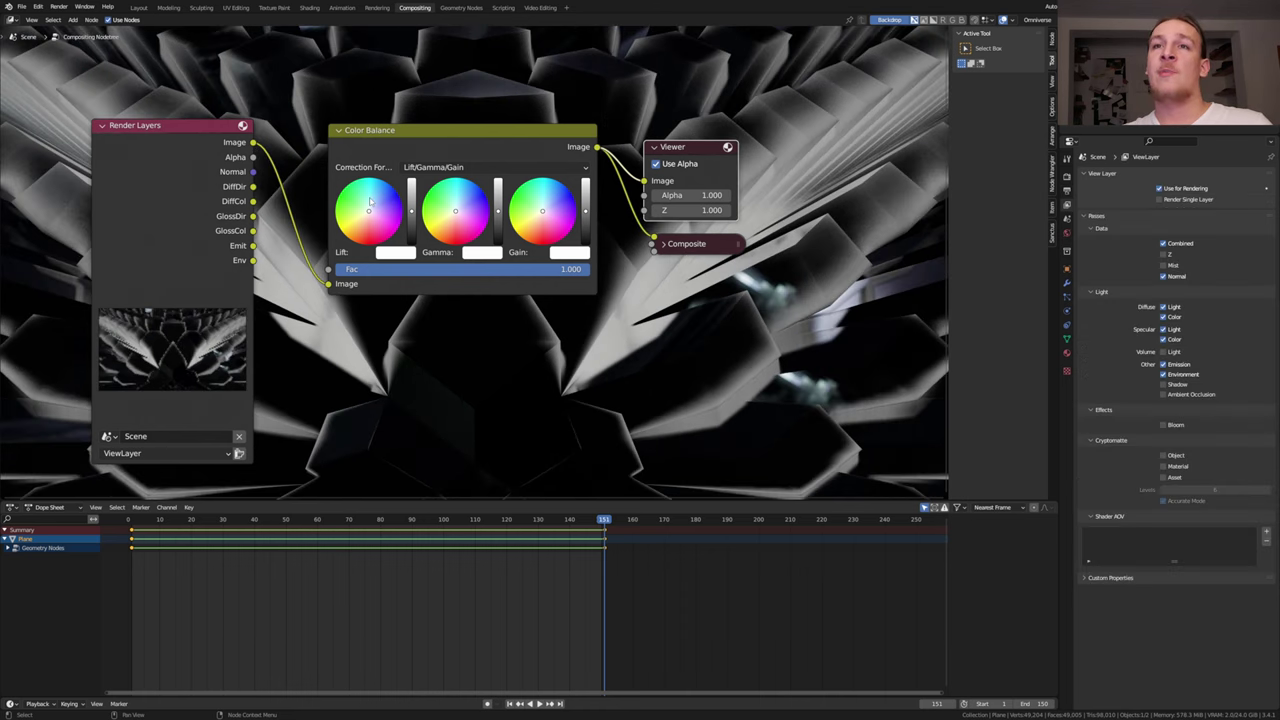
Tint the Color Balance node's Lift towards cyan, its Gamma towards pink and its Gain towards light blue.
click(369, 198)
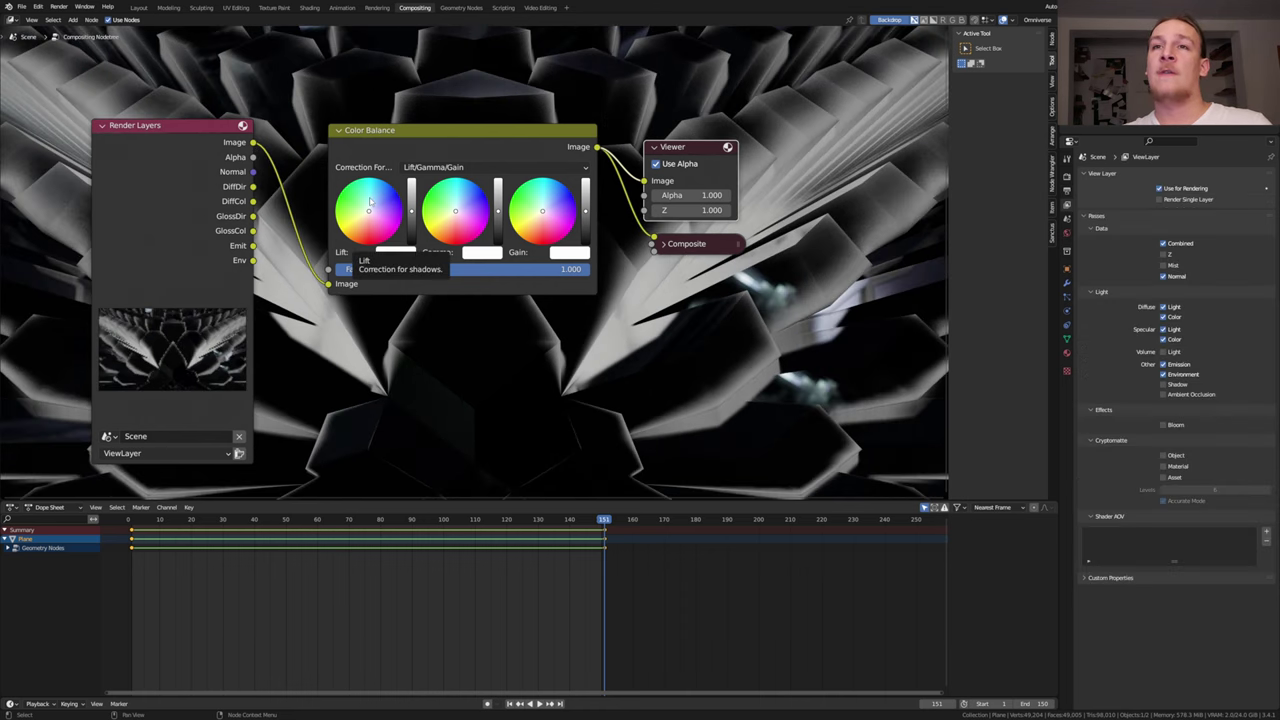
click(461, 223)
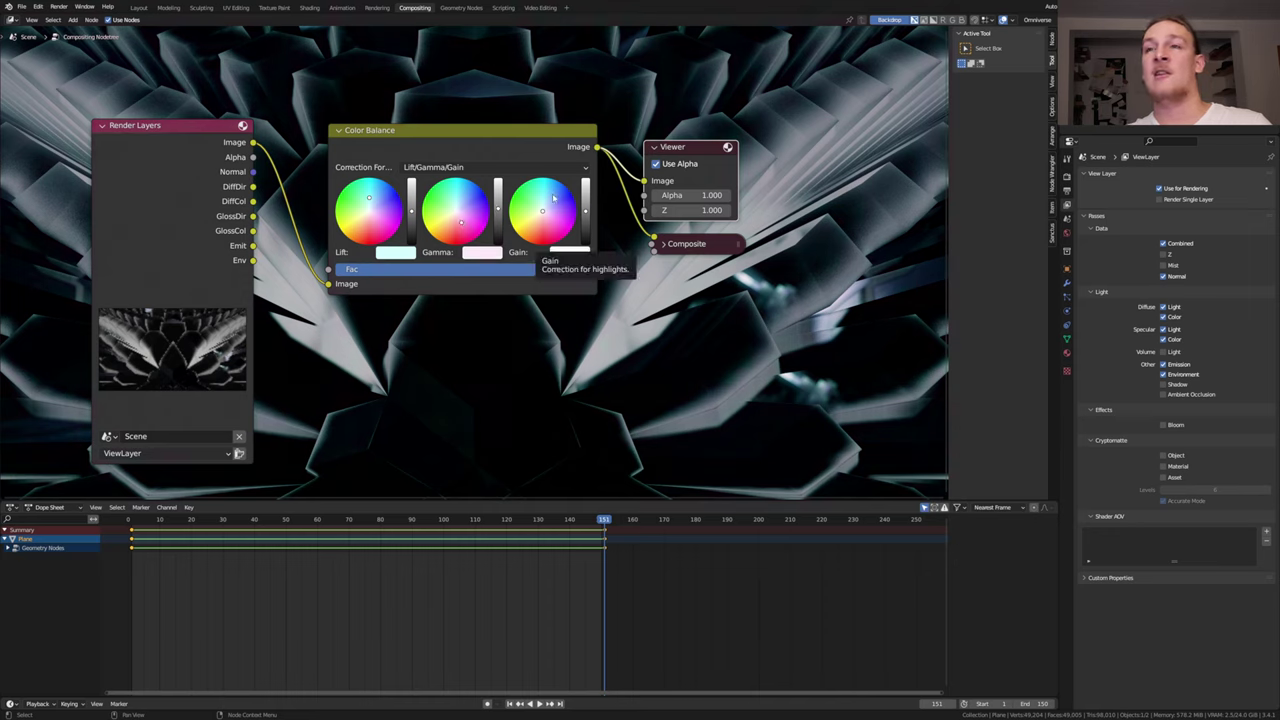
click(552, 195)
Set the render output path to the Rendered_Images folder of Simulation_Nodes_Loop and save the file.
click(1066, 190)
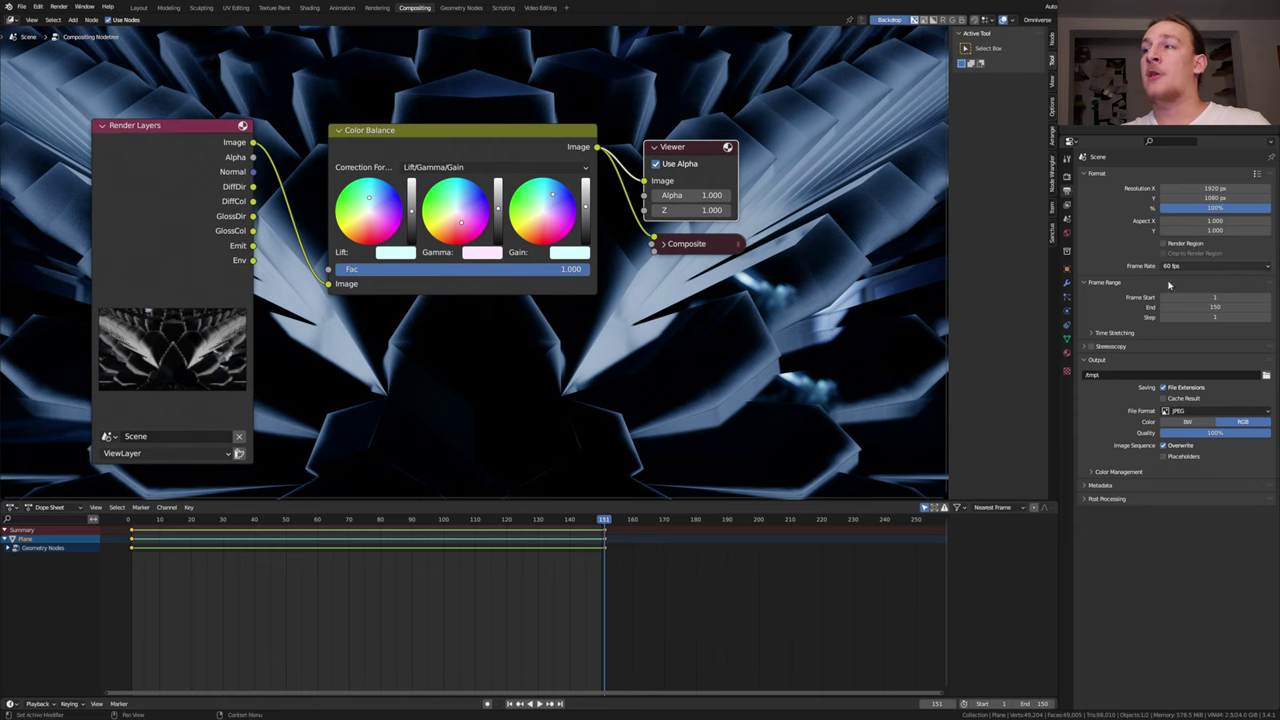
key(ctrl+v)
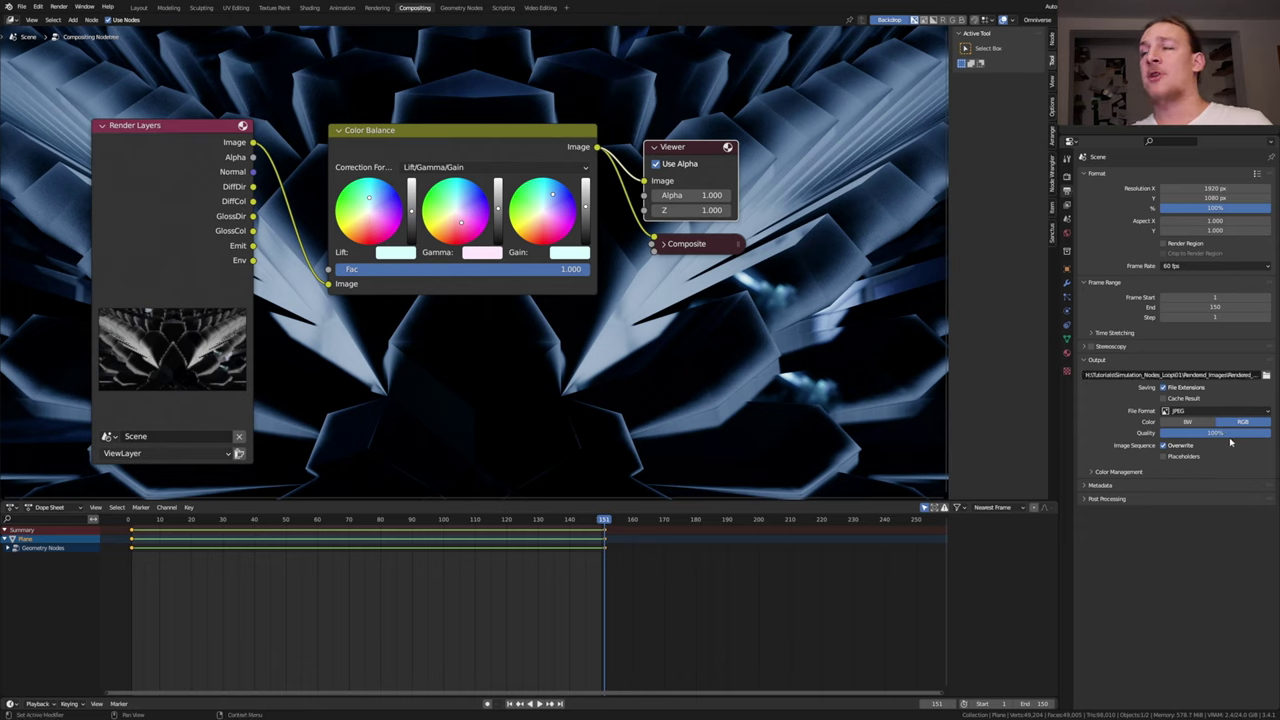
key(ctrl+s)
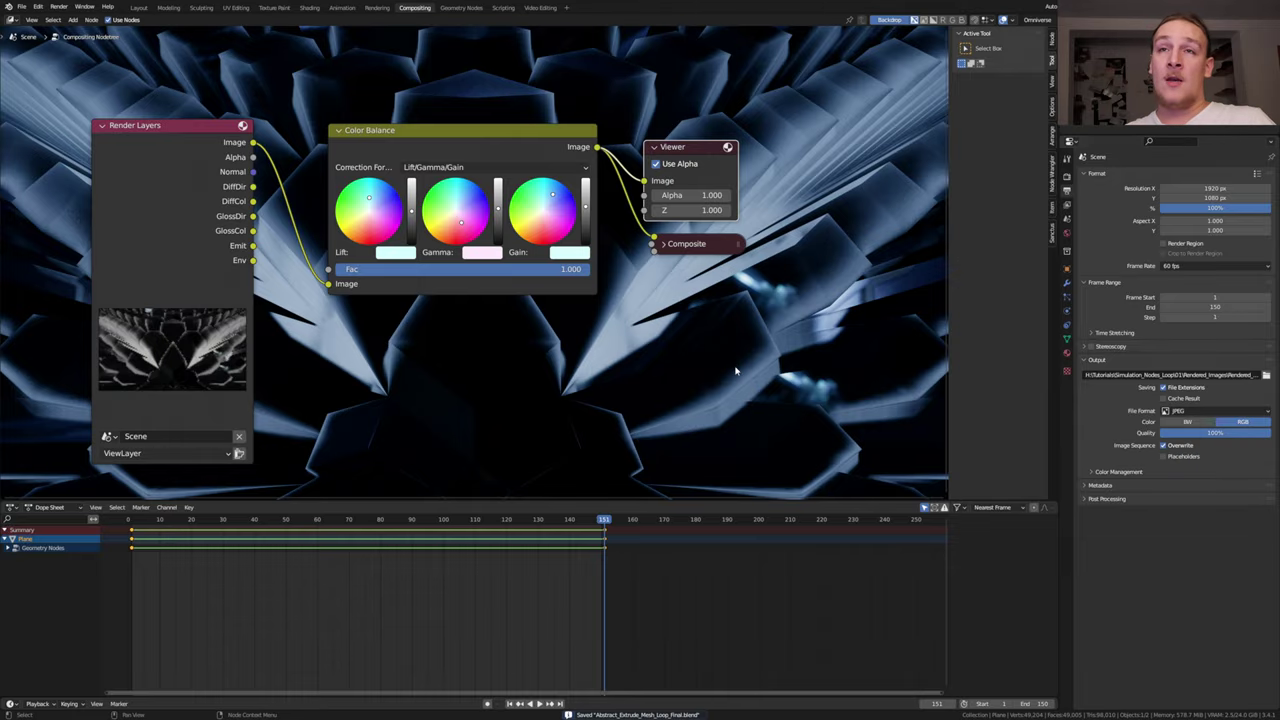